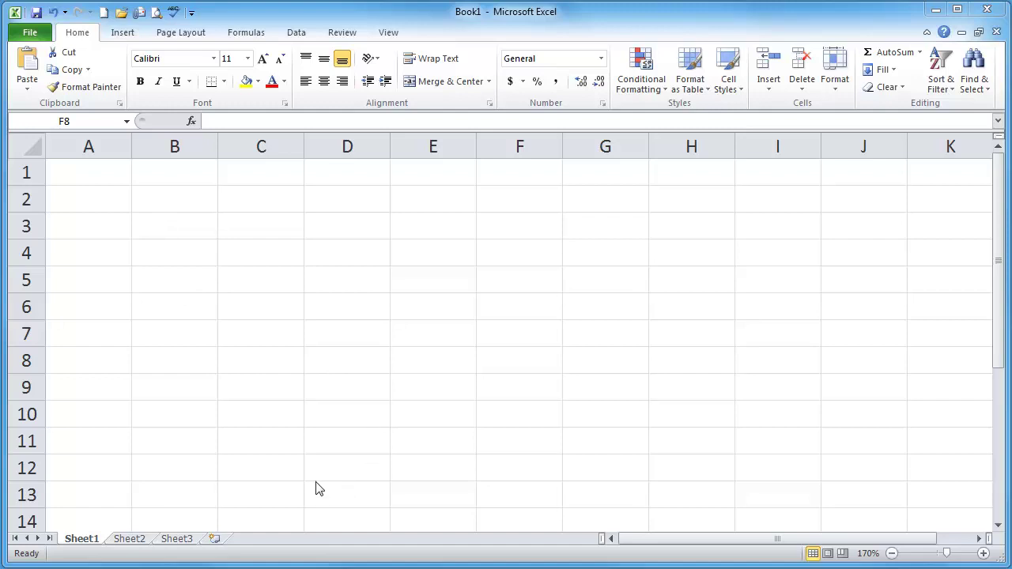
- Enter the MPH header in A1 with starting speeds 4.0 and 4.2 below it
left_click(138, 254)
left_click(108, 181)
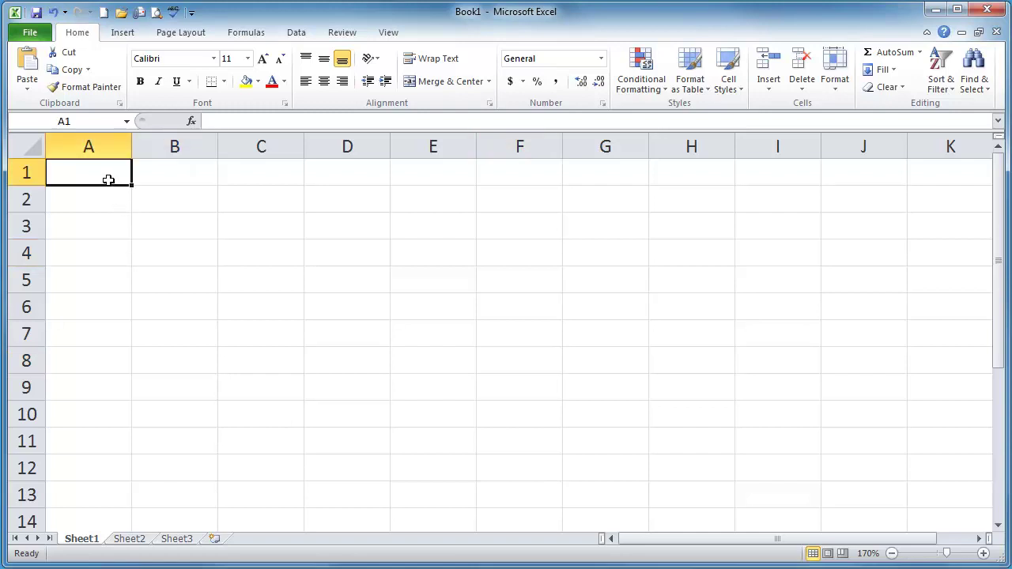
type("MPH")
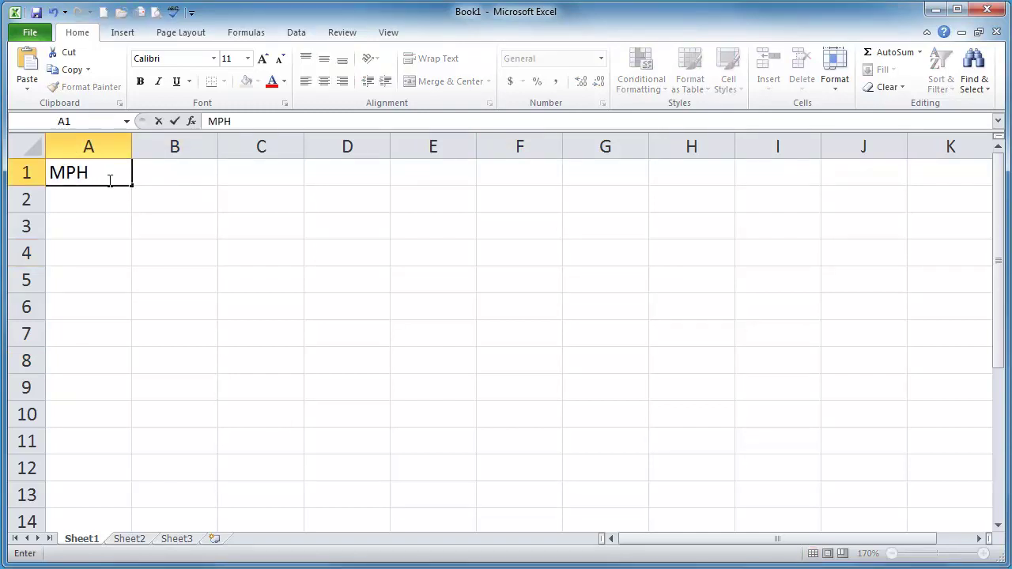
key("Return")
type("4.0")
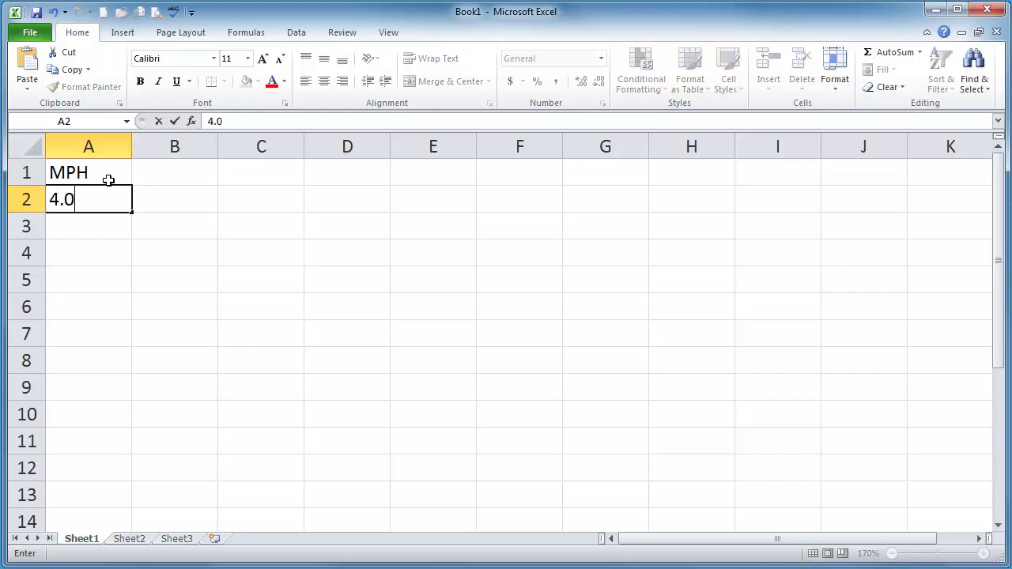
key("Return")
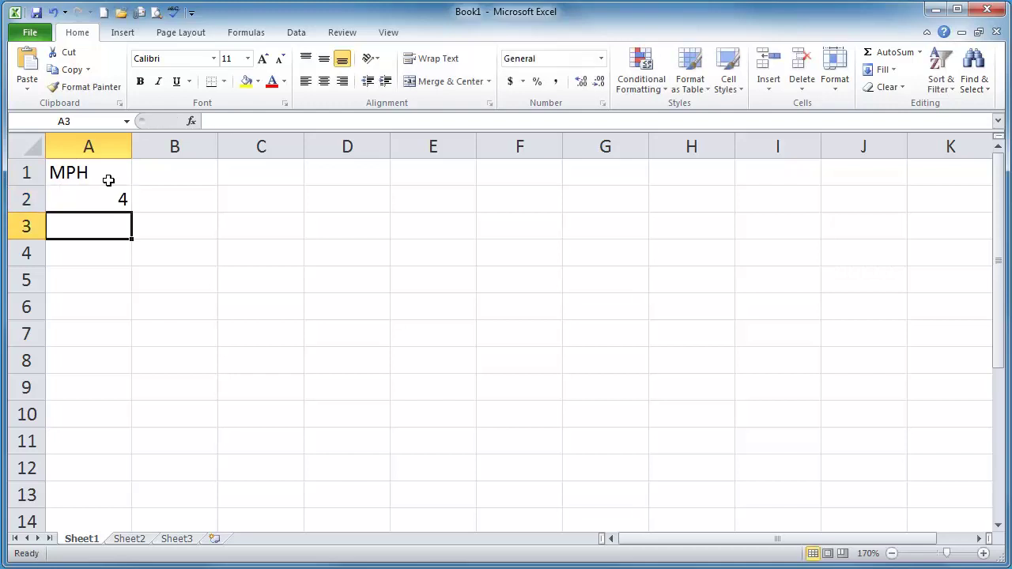
type("4.2")
key("Return")
- Extend the speed series down to 8.0 in A22, shown to one decimal place
left_click_drag(106, 197, 106, 539)
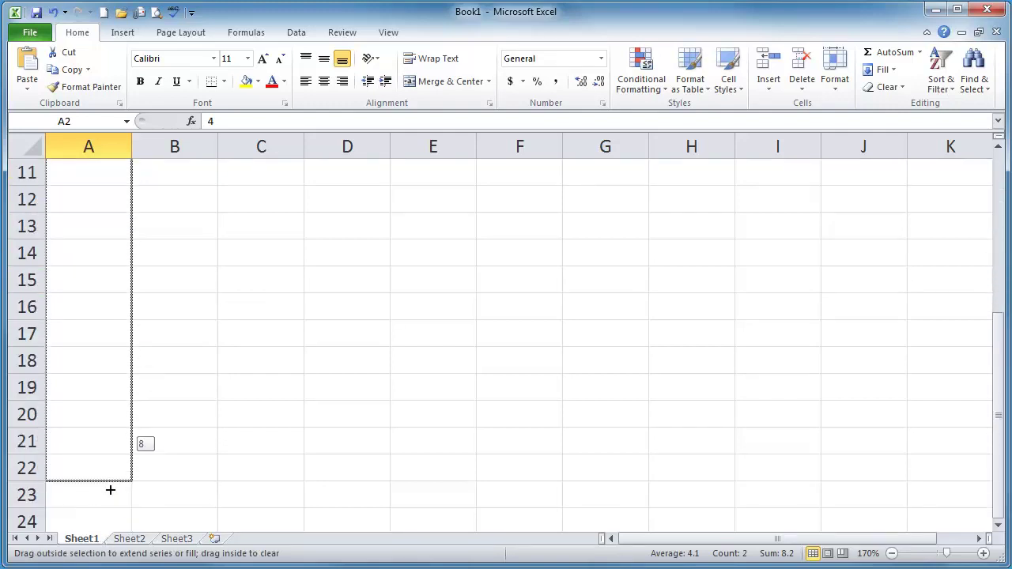
left_click_drag(110, 488, 110, 476)
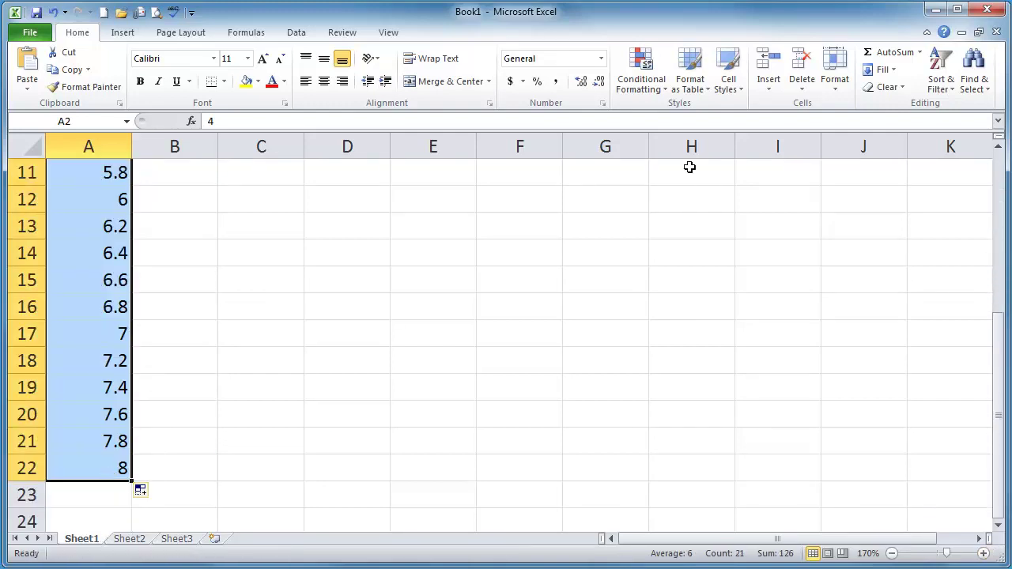
left_click(582, 84)
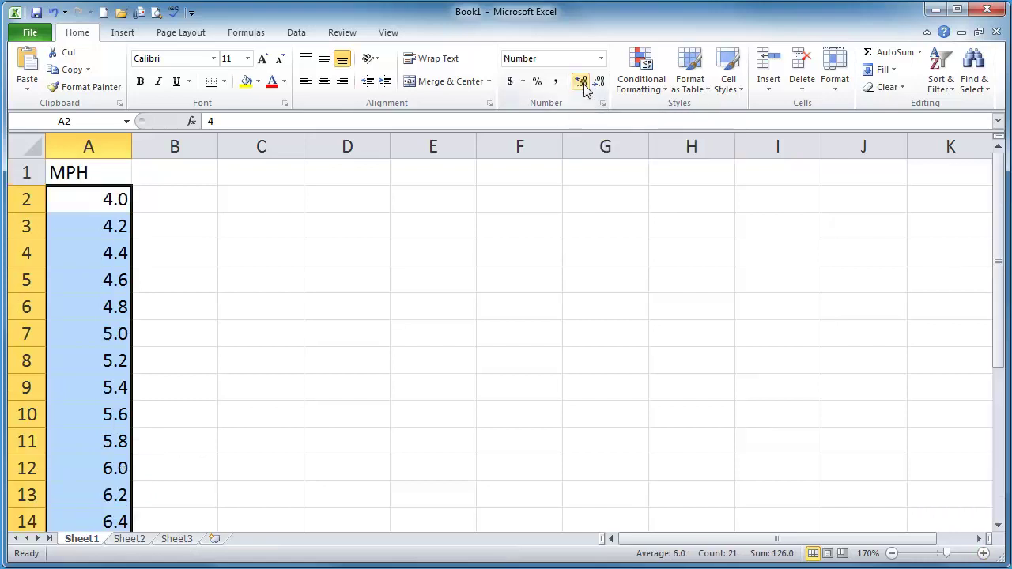
left_click(892, 554)
left_click(892, 553)
left_click(892, 554)
left_click(892, 553)
left_click(892, 554)
left_click(892, 554)
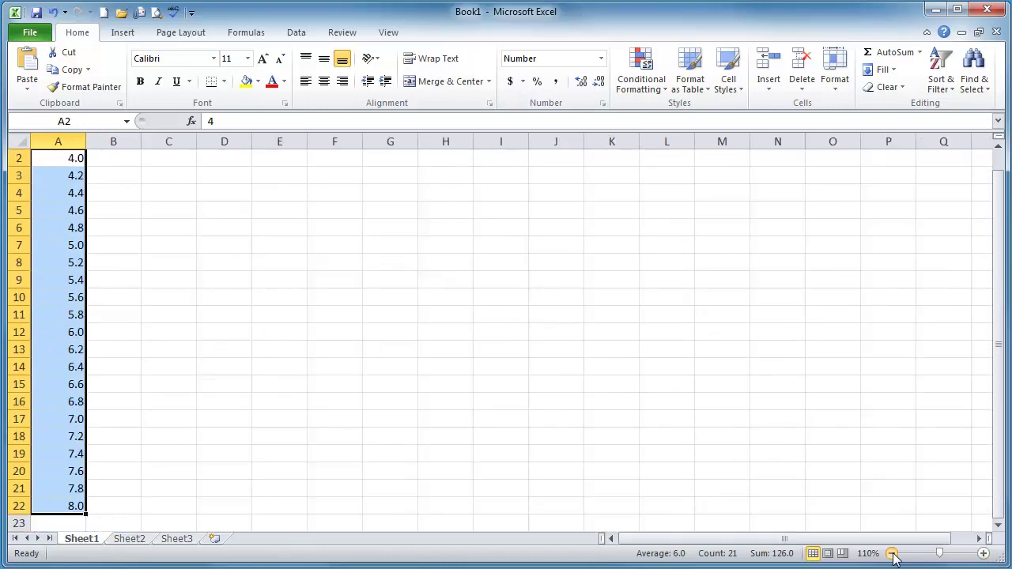
scroll(723, 384, "up", 1)
left_click(147, 263)
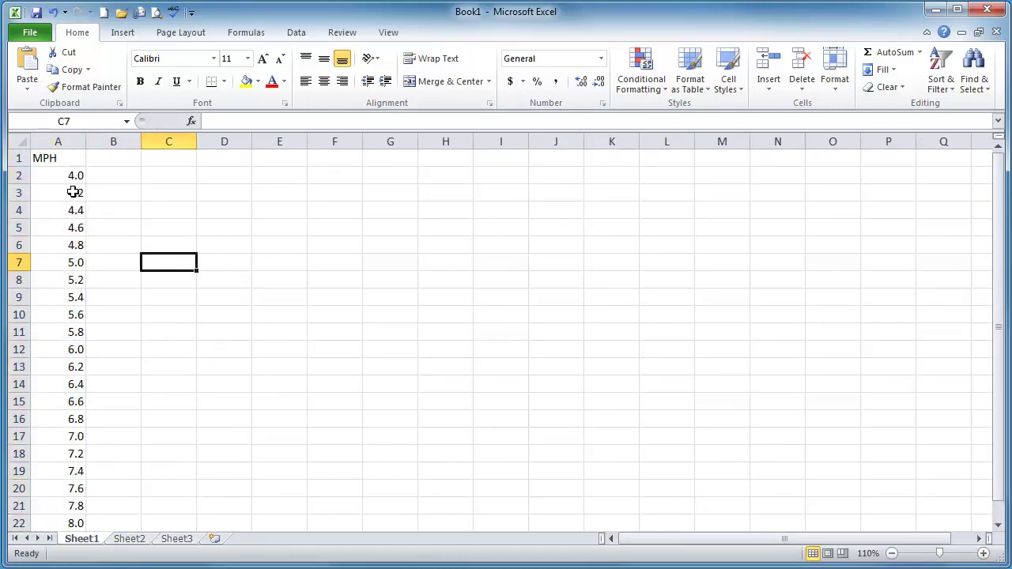
left_click(68, 158)
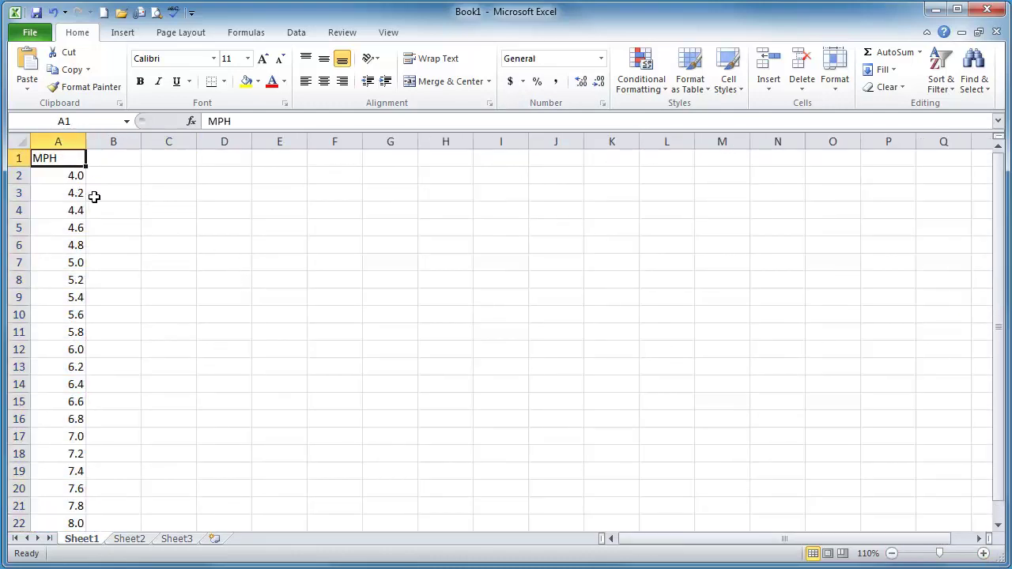
- Add the PACE header in B1 and zoom in on the cells
left_click(128, 162)
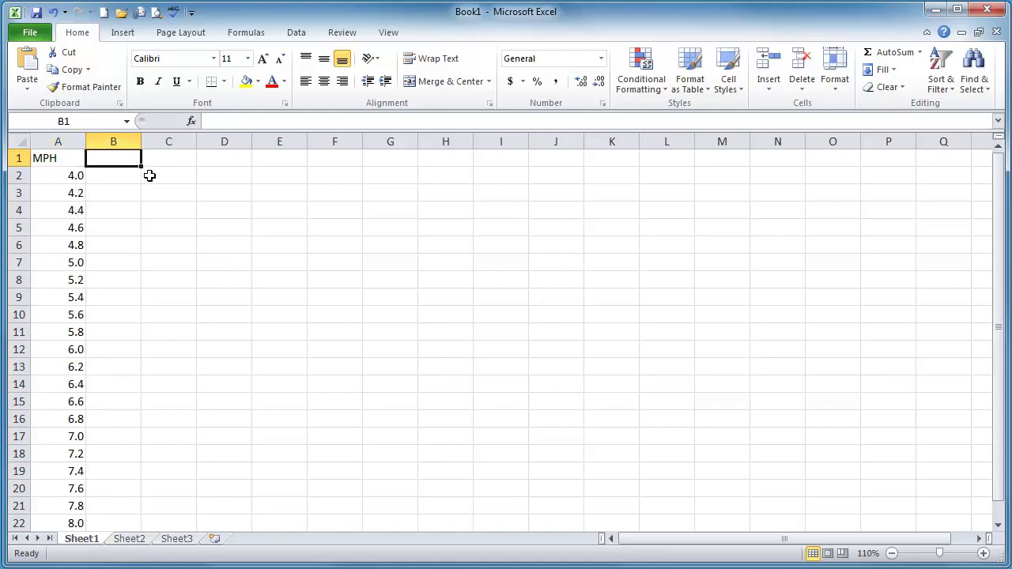
type("Pa")
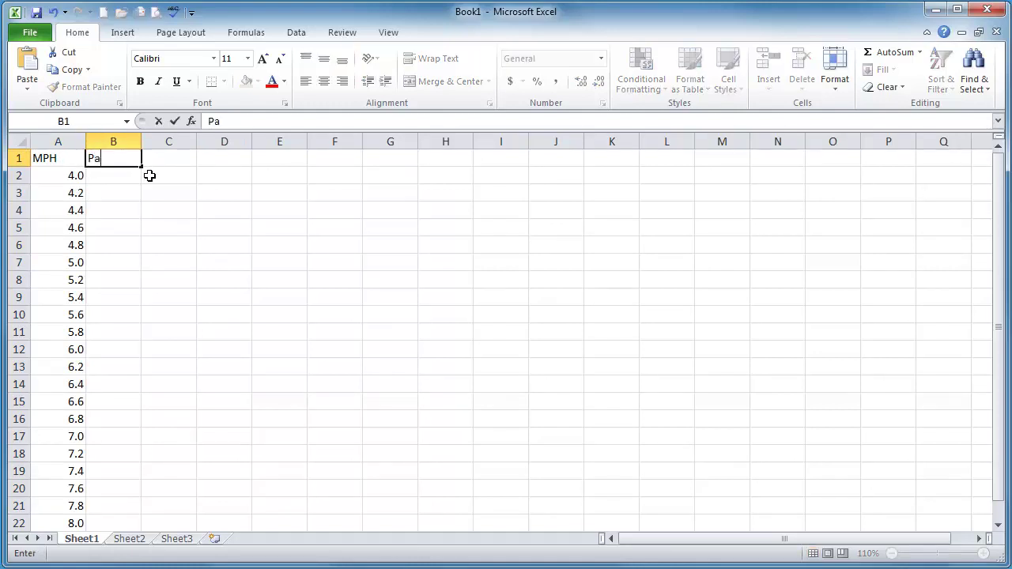
type("ACE")
key("Return")
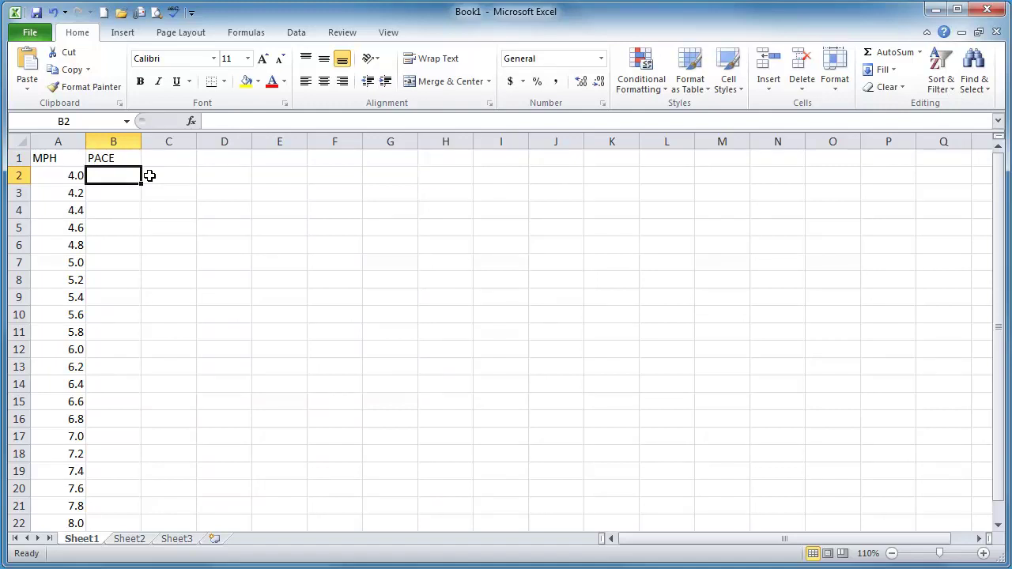
left_click(983, 553)
left_click(983, 553)
left_click(983, 554)
left_click(983, 553)
left_click(983, 554)
left_click(983, 554)
left_click(983, 553)
left_click(983, 553)
left_click(983, 554)
left_click(983, 554)
left_click(983, 553)
- Enter =time(,,3600/A2) in B2 to get the pace for 4.0 MPH
type("=")
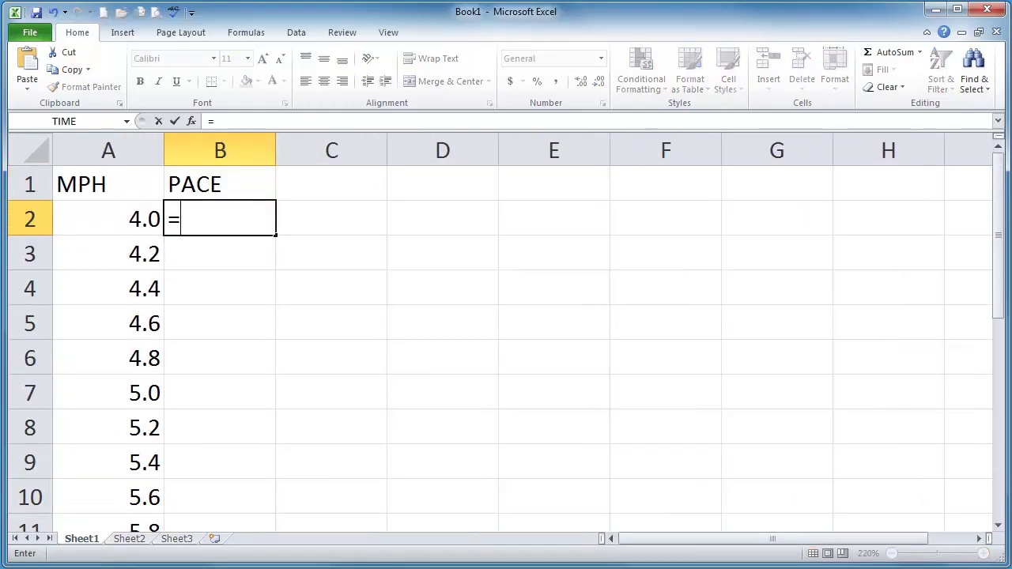
type("time(")
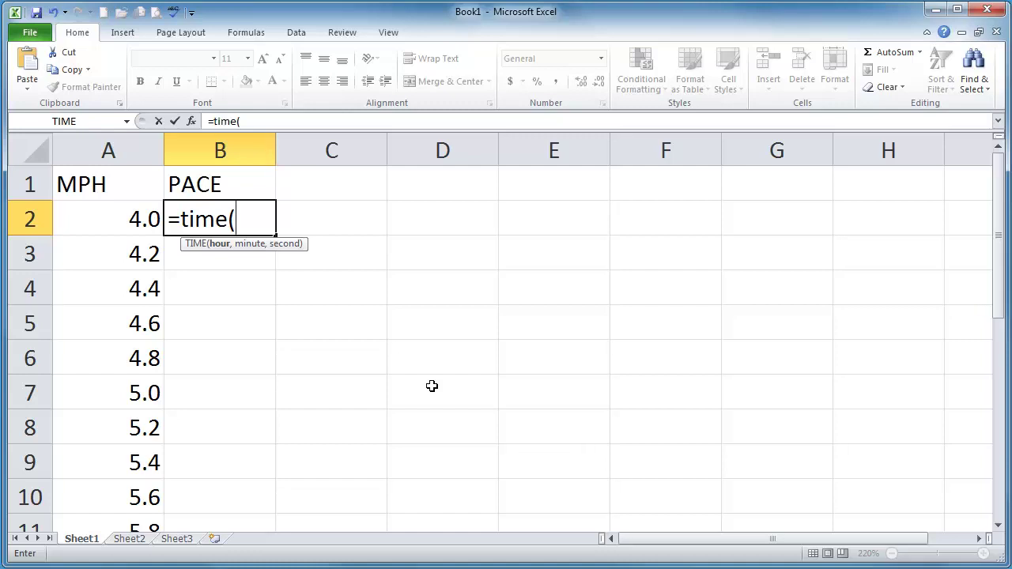
type(",,")
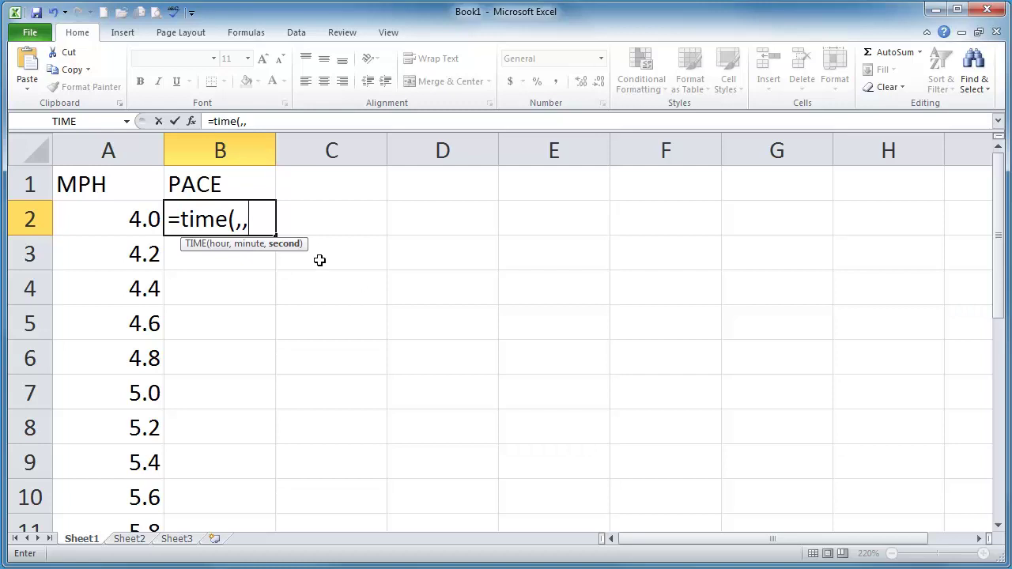
type("3600")
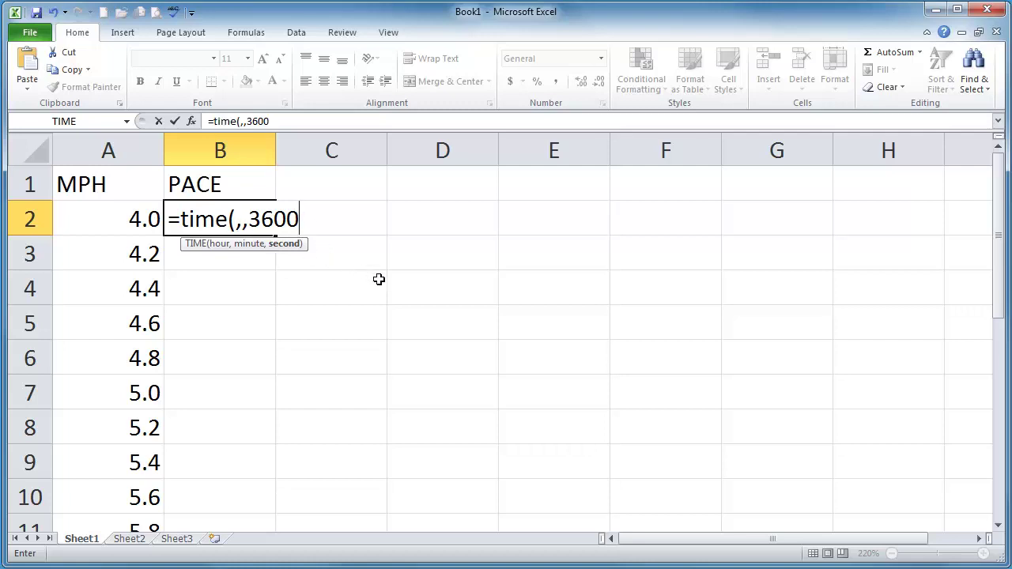
type("/")
left_click(131, 221)
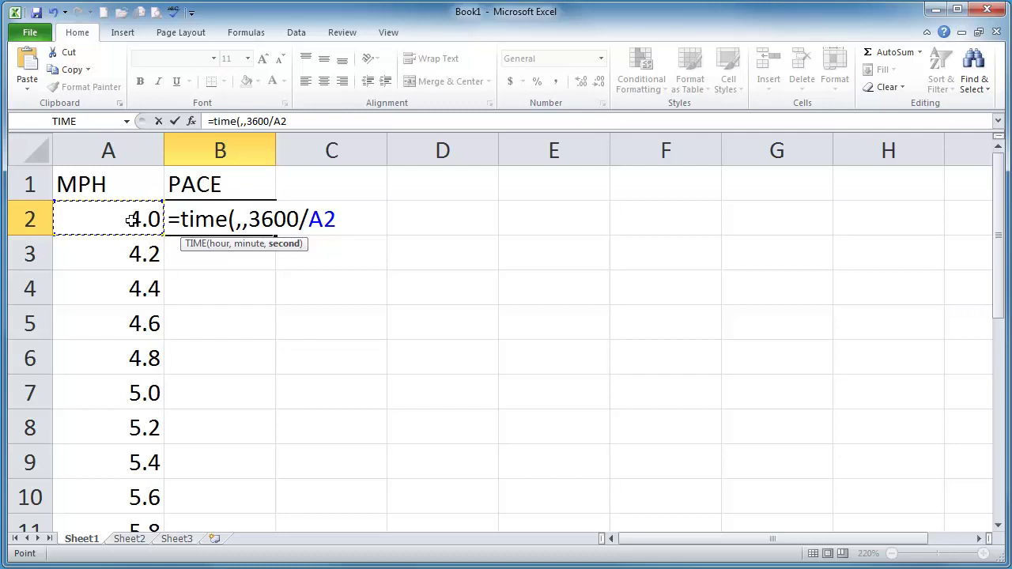
type(")")
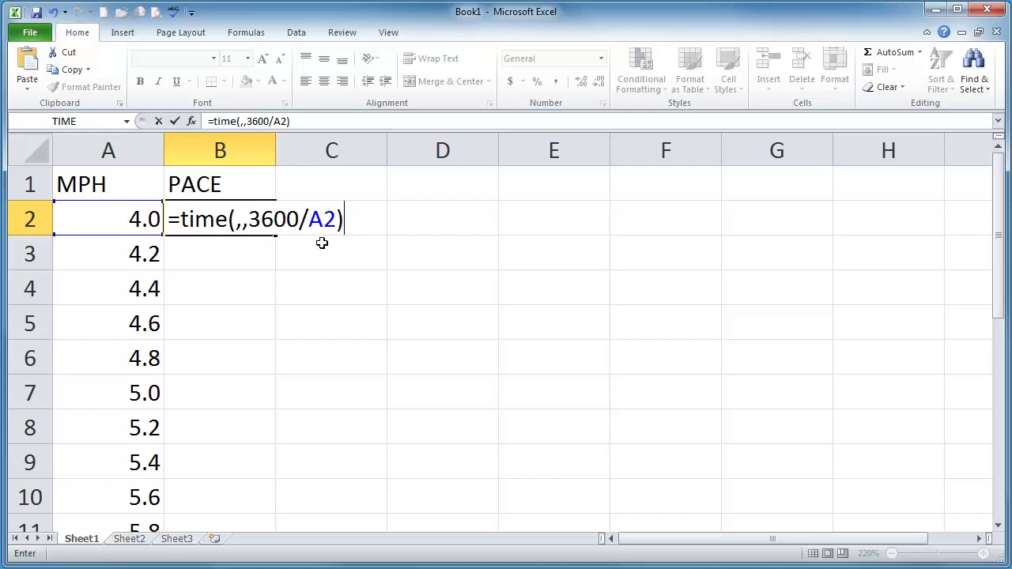
key("Return")
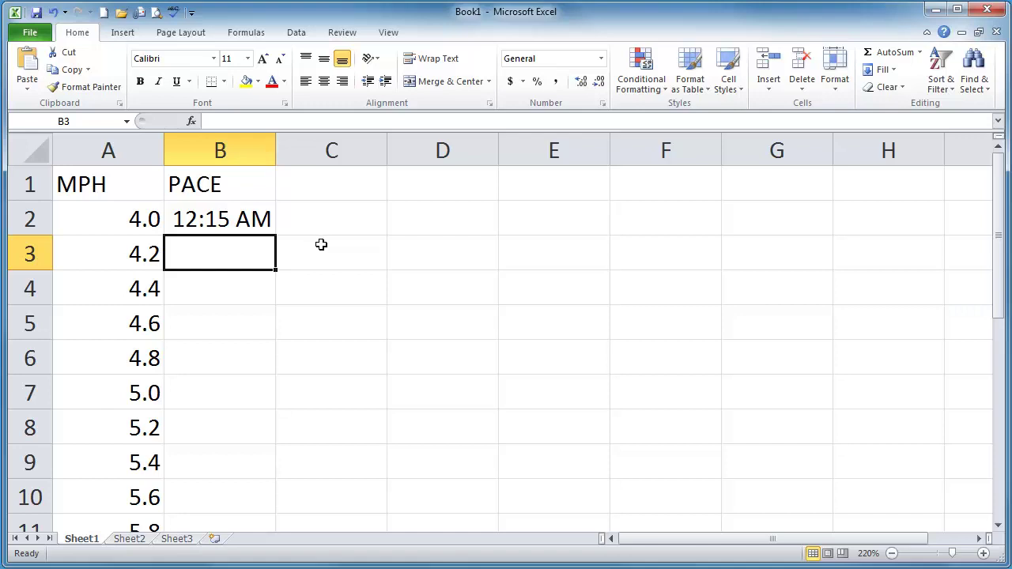
left_click(246, 220)
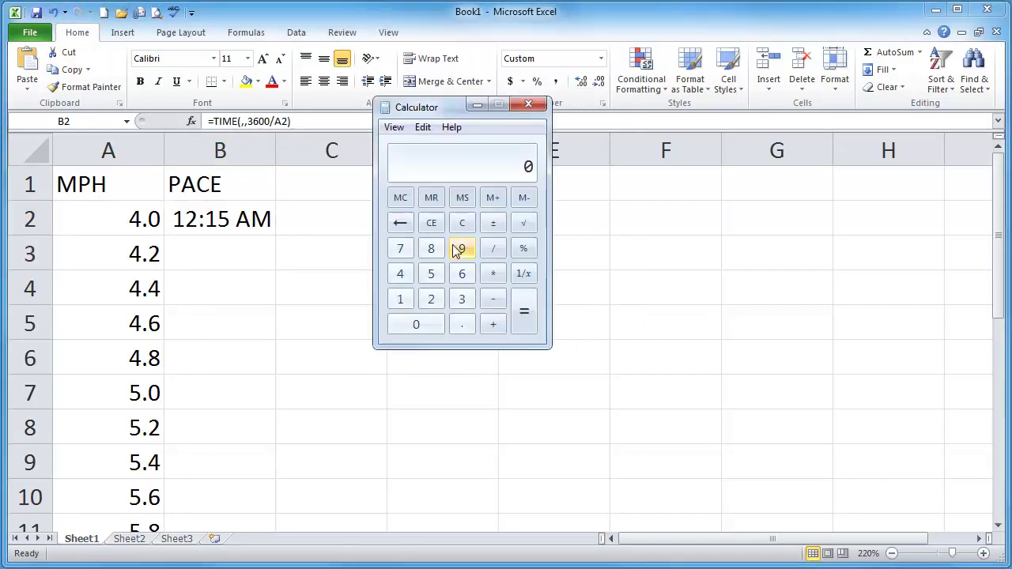
left_click(462, 299)
left_click(462, 274)
left_click(418, 326)
left_click(418, 325)
left_click(492, 248)
left_click(410, 275)
left_click(525, 324)
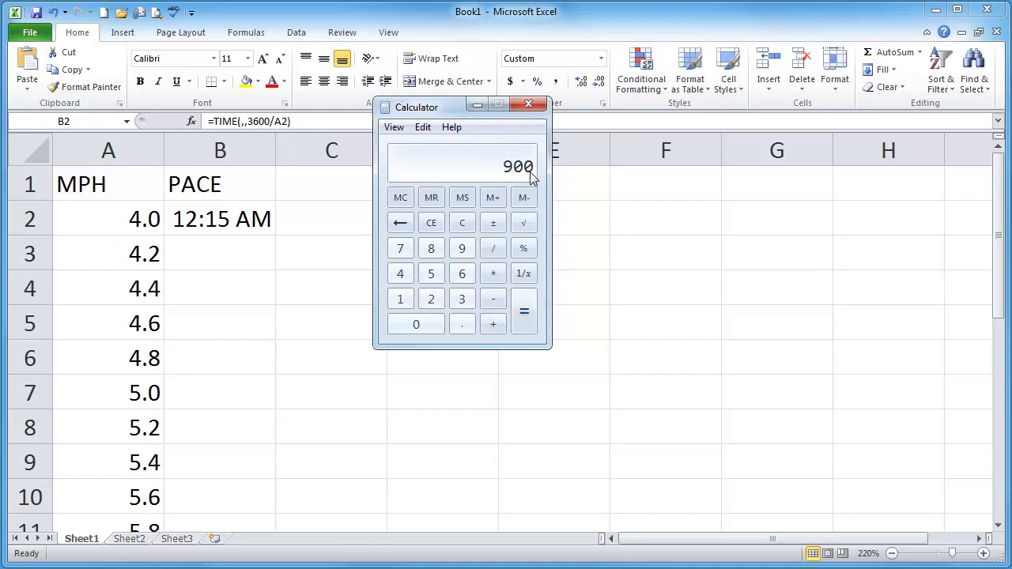
left_click(494, 252)
left_click(462, 274)
left_click(417, 324)
left_click(524, 316)
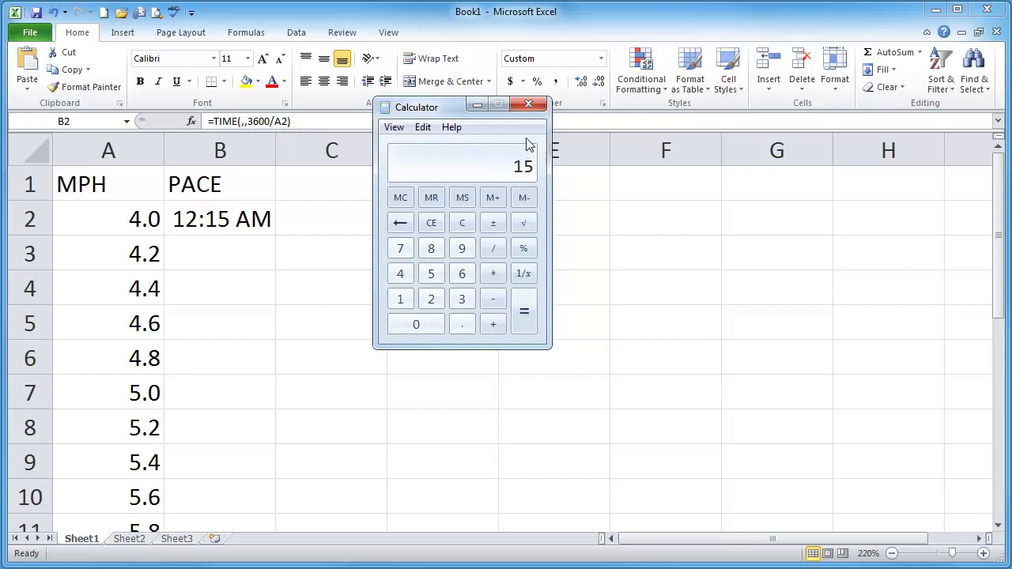
left_click(527, 108)
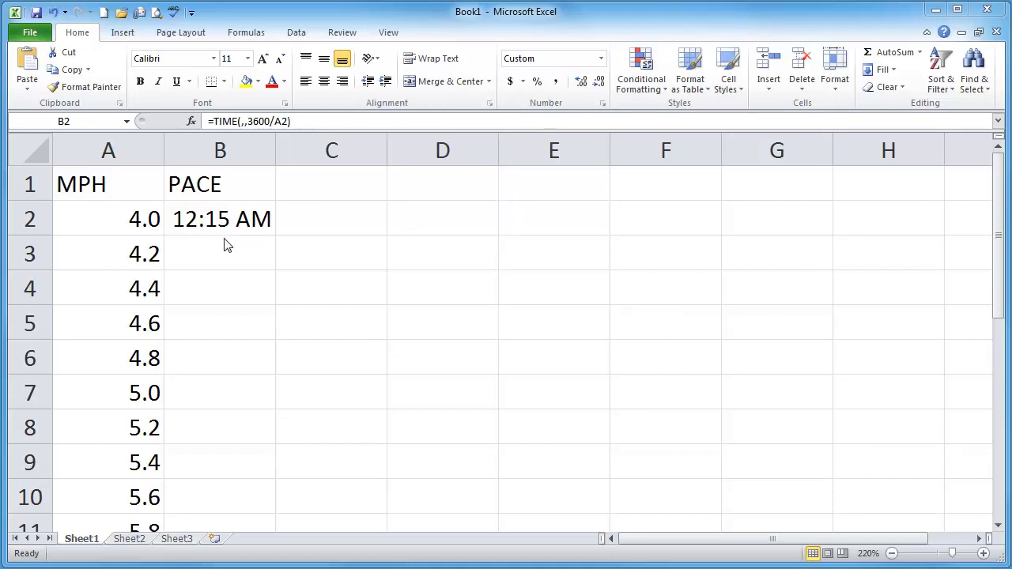
- Give B2 the custom mm:ss number format so the pace reads 15:00
left_click(222, 227)
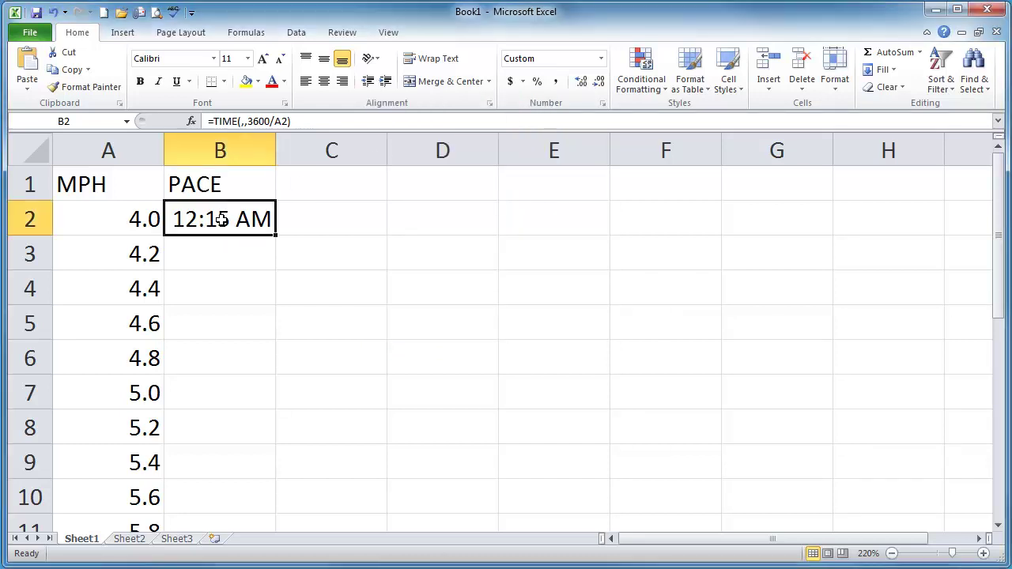
left_click(603, 105)
left_click_drag(441, 173, 560, 60)
left_click(359, 211)
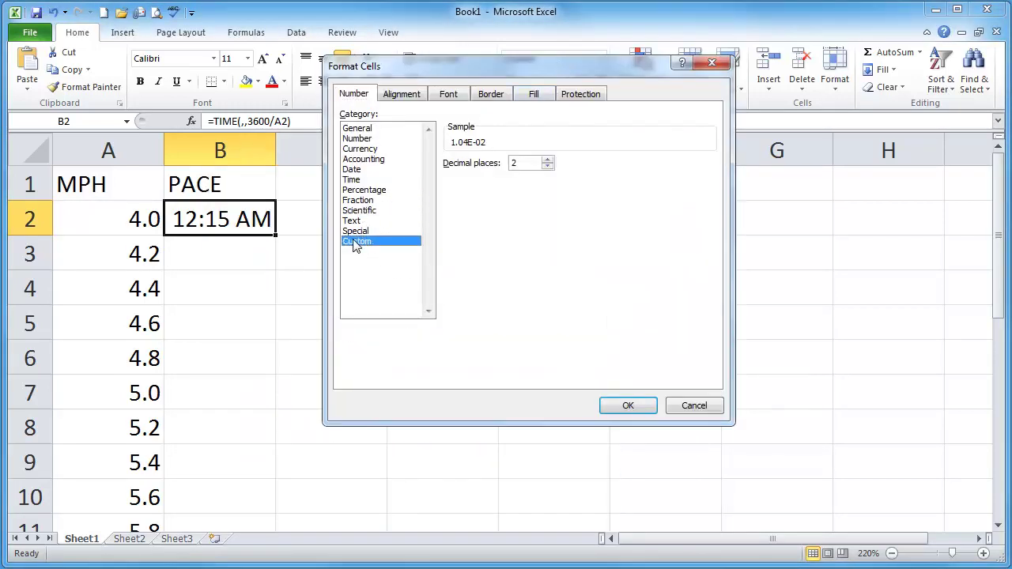
left_click(356, 241)
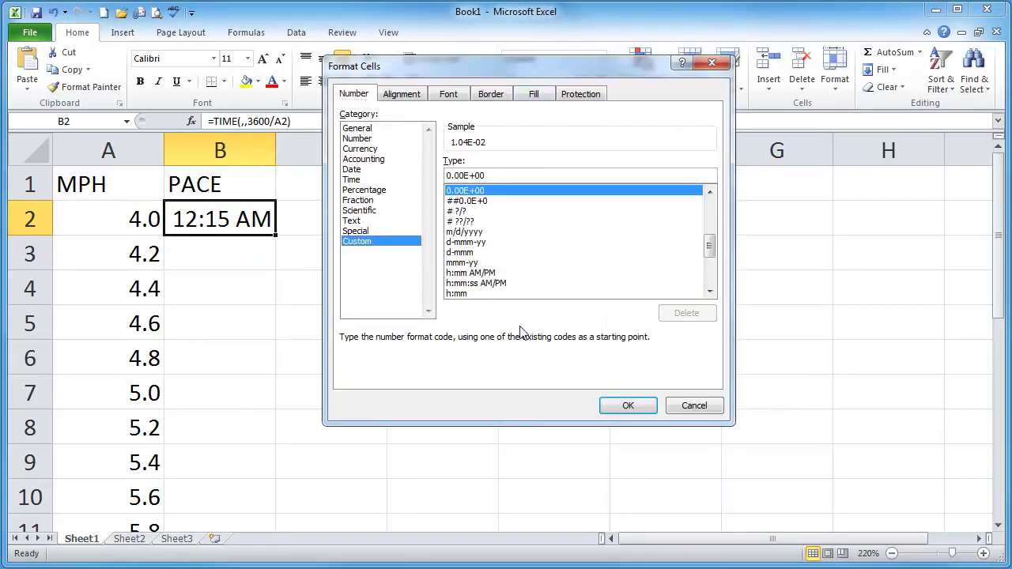
left_click(709, 292)
left_click(709, 293)
left_click(710, 293)
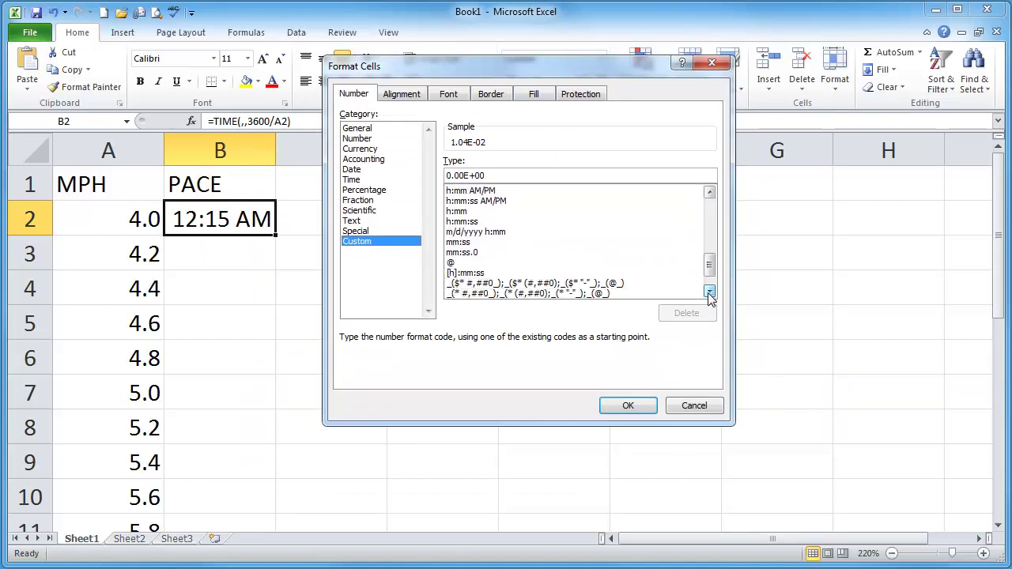
left_click(462, 242)
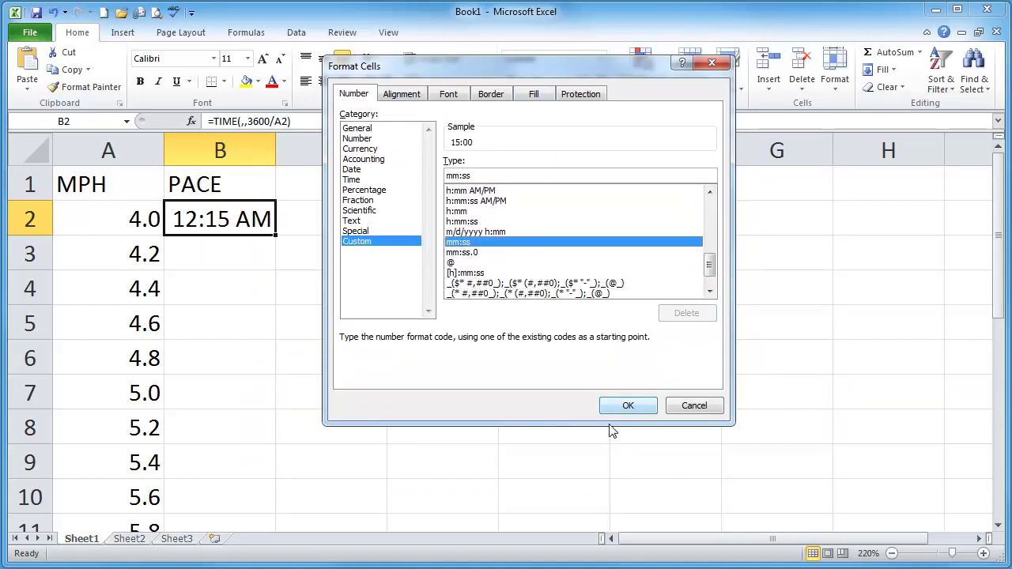
left_click(632, 406)
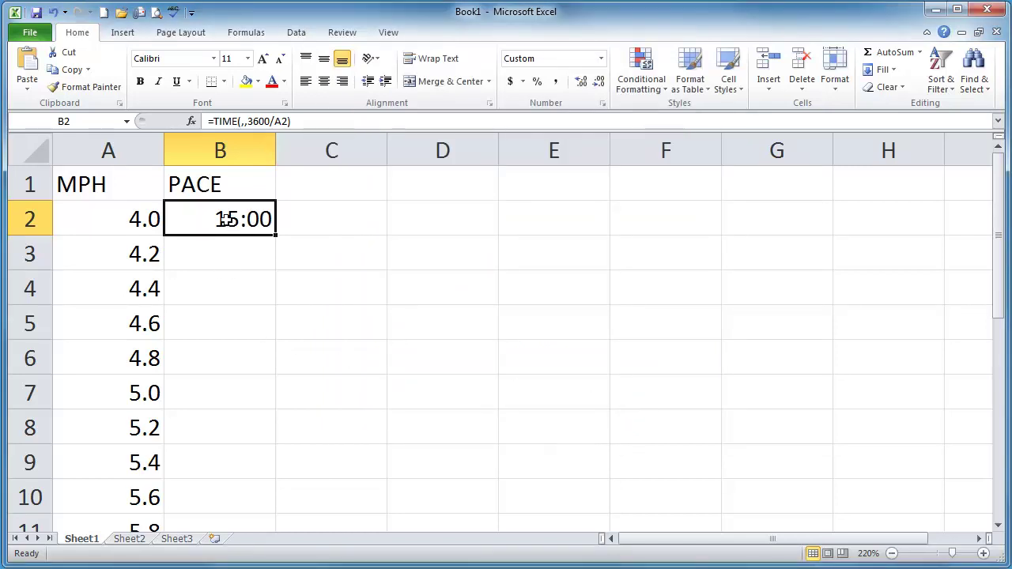
- Copy the B2 pace formula down to row 22 for every speed
double_click(275, 236)
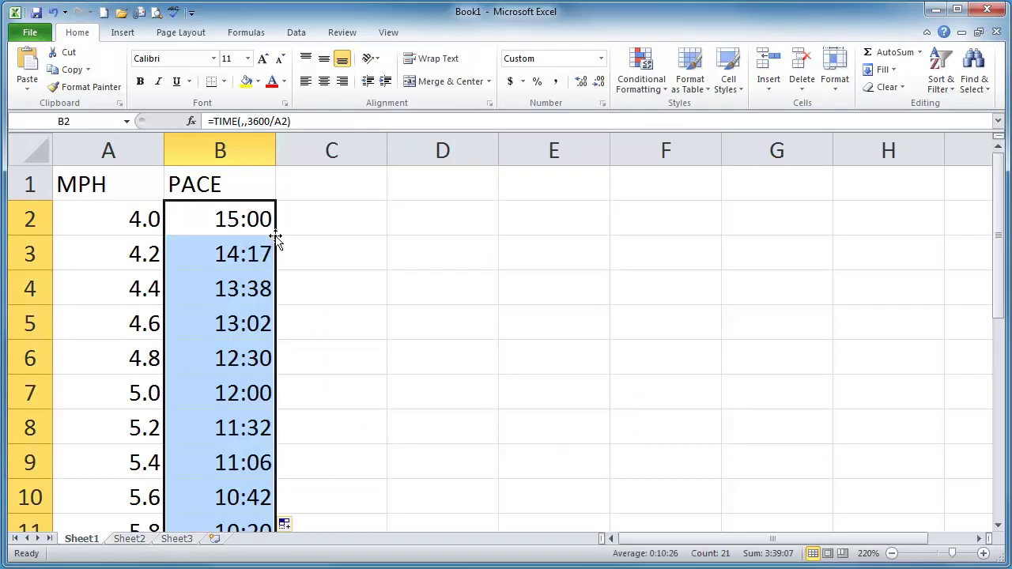
left_click(358, 370)
scroll(236, 402, "down", 1)
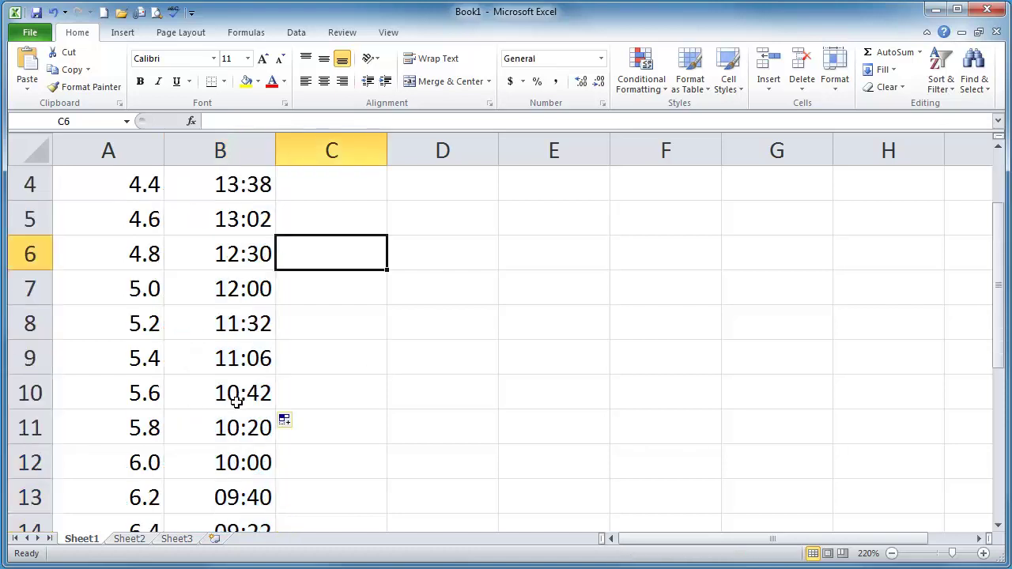
scroll(236, 402, "down", 2)
scroll(236, 402, "up", 1)
- Spot-check the speeds and pace formulas for 6.0, 6.4 and 6.8 MPH
left_click(135, 362)
left_click(236, 365)
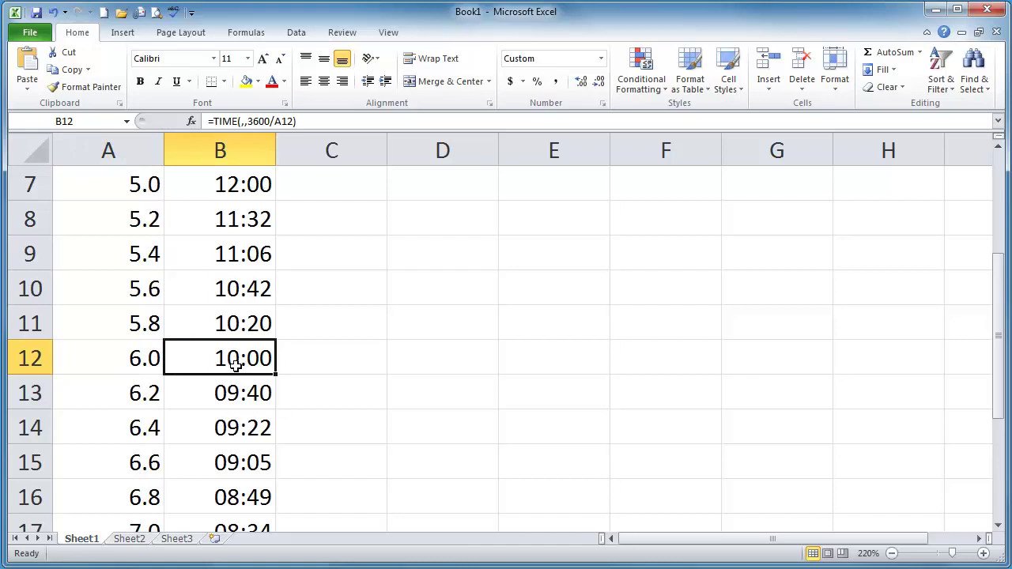
scroll(229, 367, "down", 2)
left_click(130, 292)
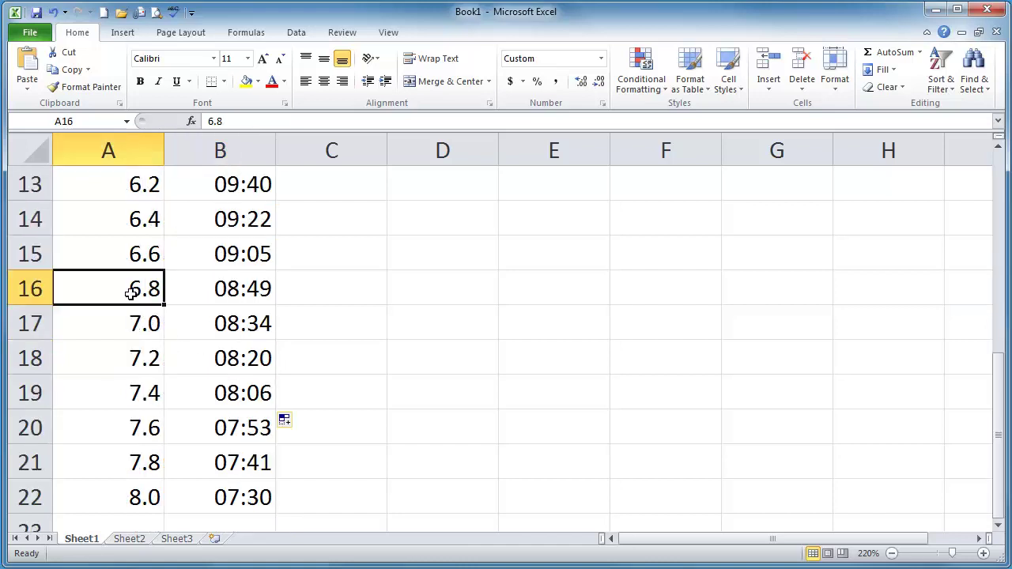
left_click(211, 291)
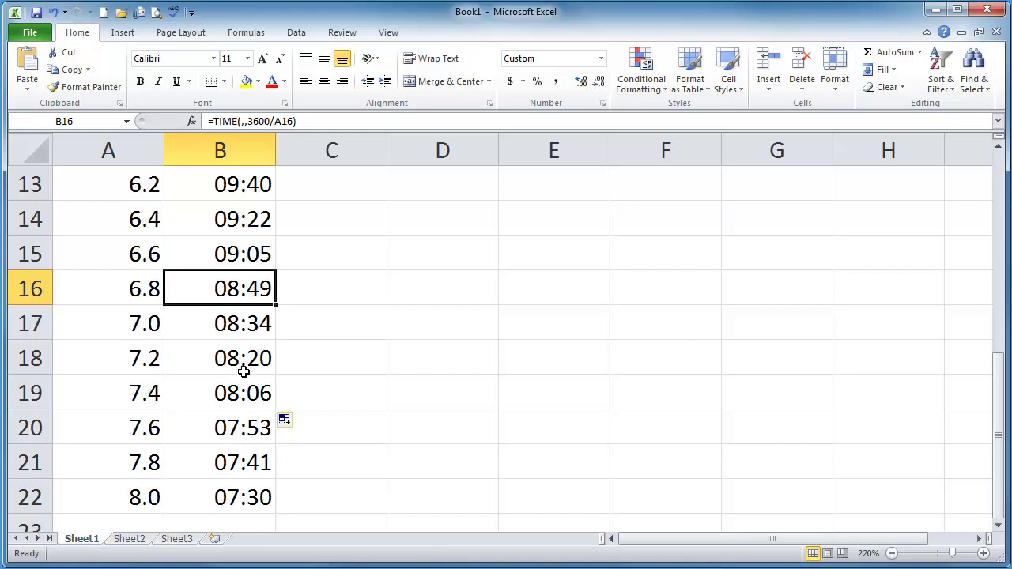
scroll(245, 375, "up", 1)
left_click(253, 324)
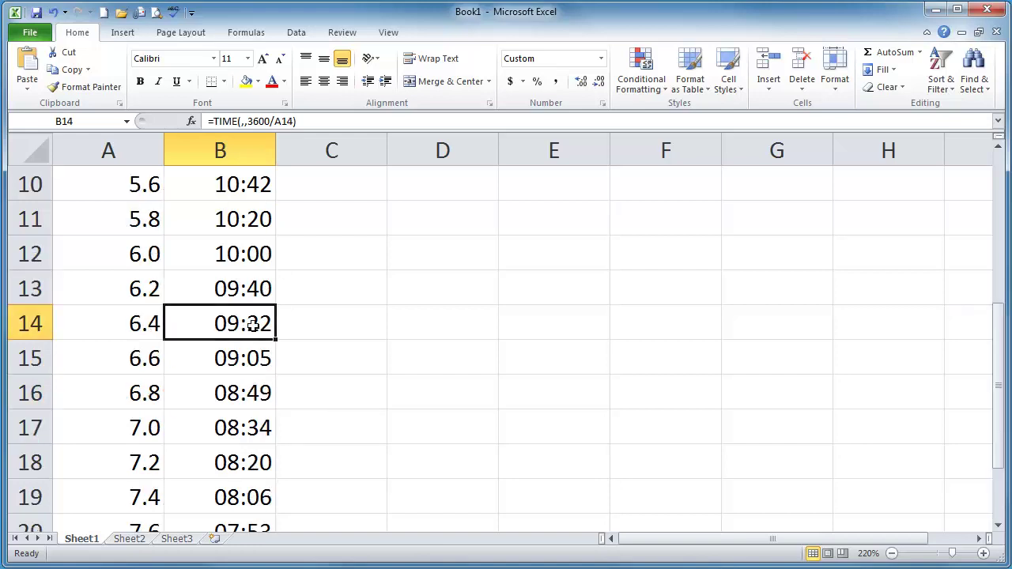
left_click(132, 325)
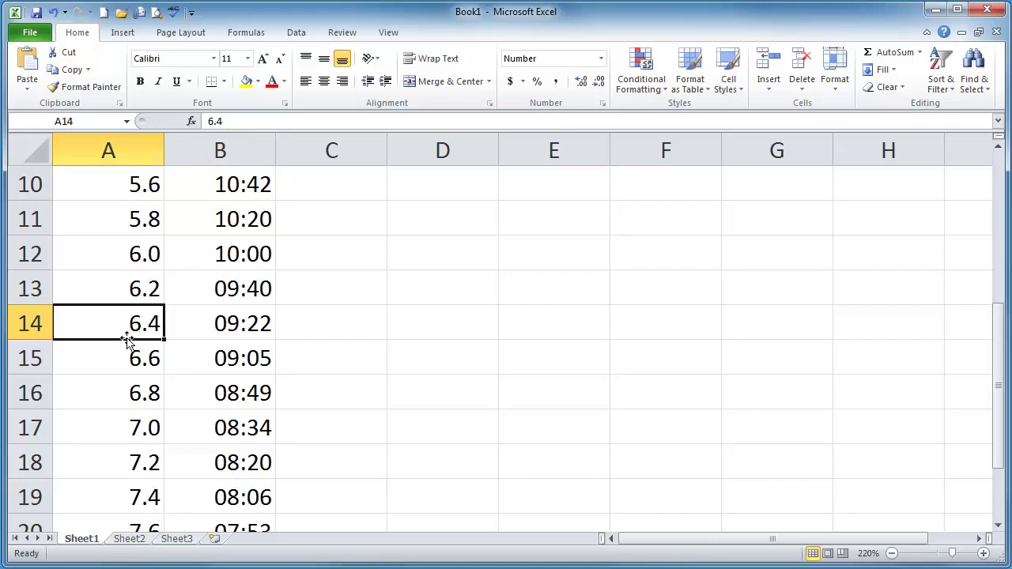
scroll(357, 360, "up", 3)
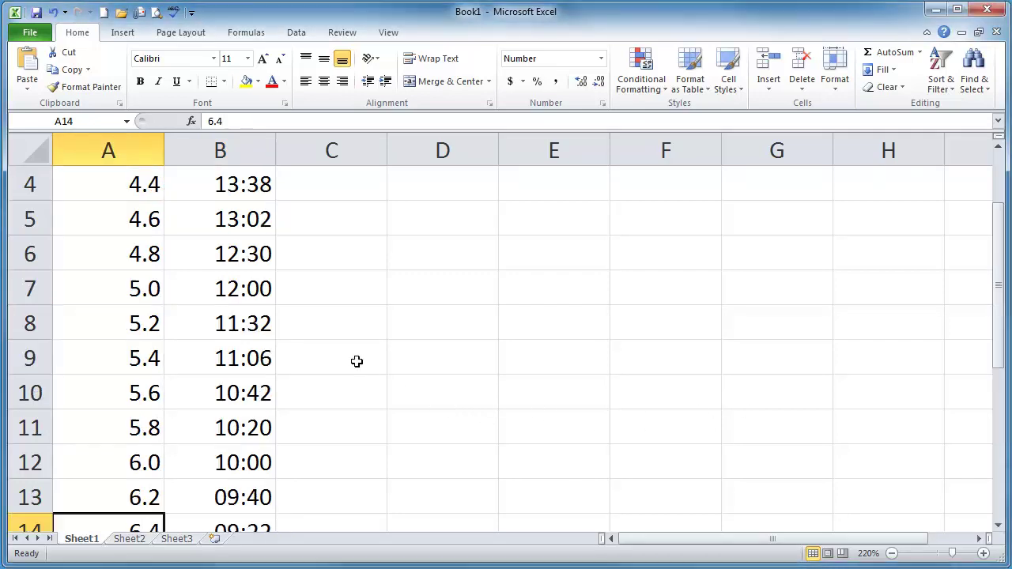
- Add a Miles header in D1 with mile values 1 and 2 below it
left_click(891, 554)
left_click(891, 553)
left_click(891, 554)
left_click(485, 310)
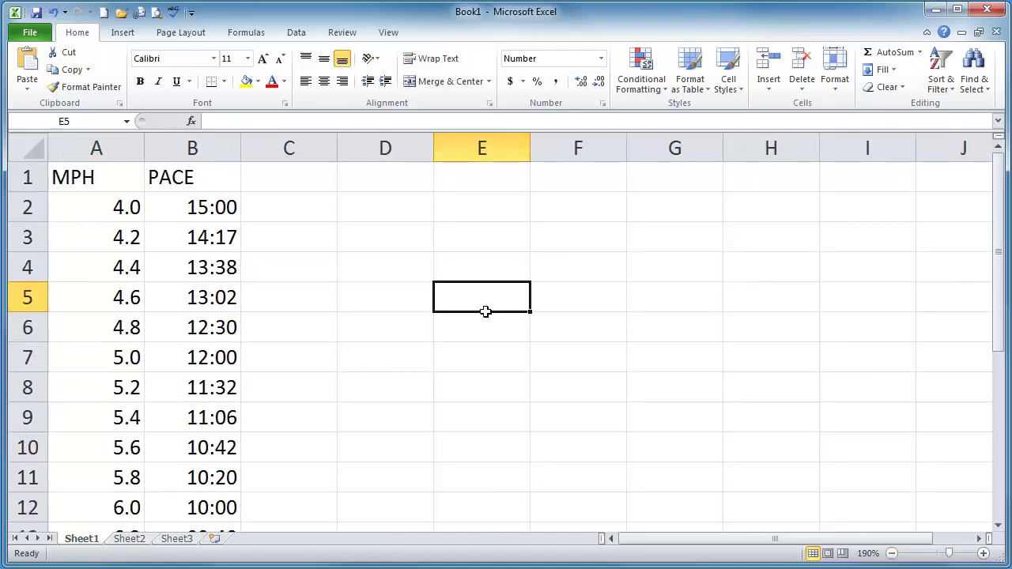
left_click(400, 323)
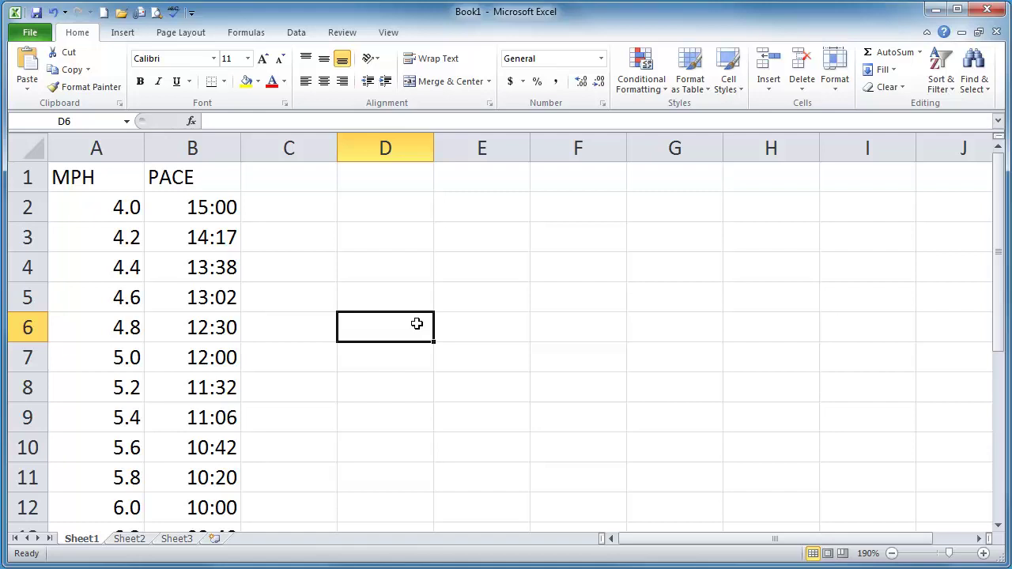
left_click(401, 183)
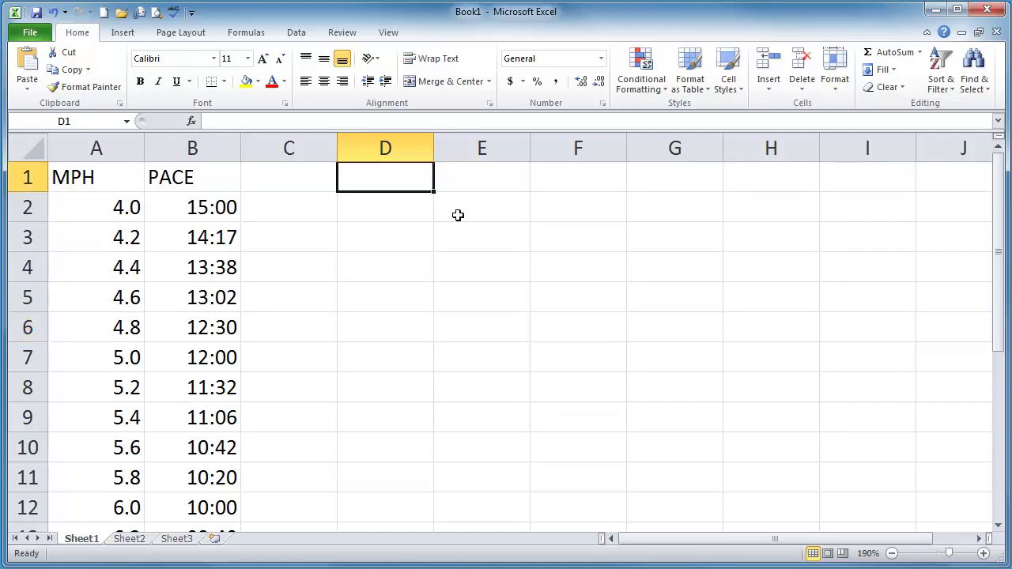
type("Miles")
key("Return")
type("1")
key("Return")
type("2")
key("Return")
- Extend the miles through 6, add 6.2 in D8, and show all to one decimal
left_click_drag(423, 214, 438, 385)
left_click(404, 392)
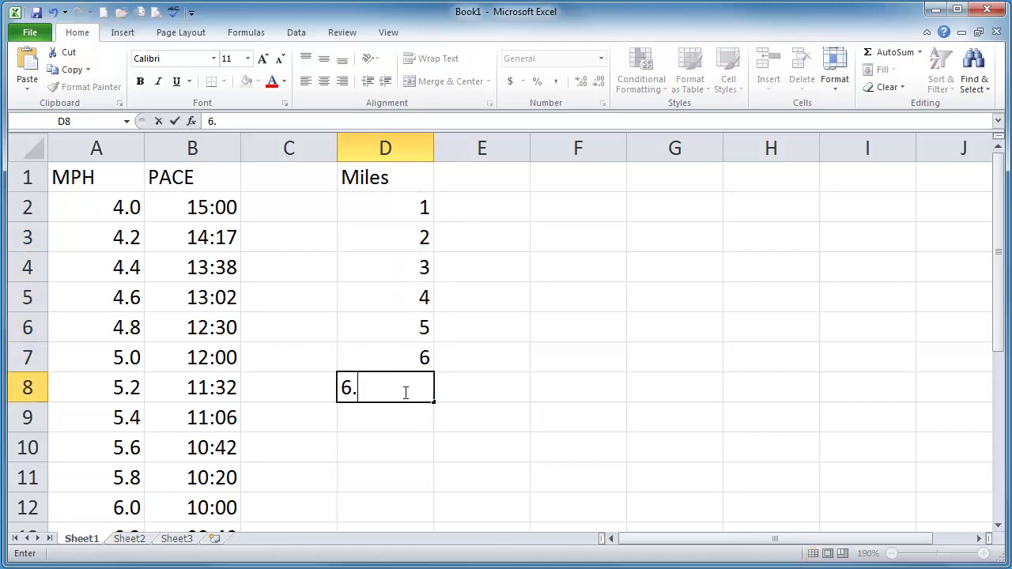
type("2")
key("Return")
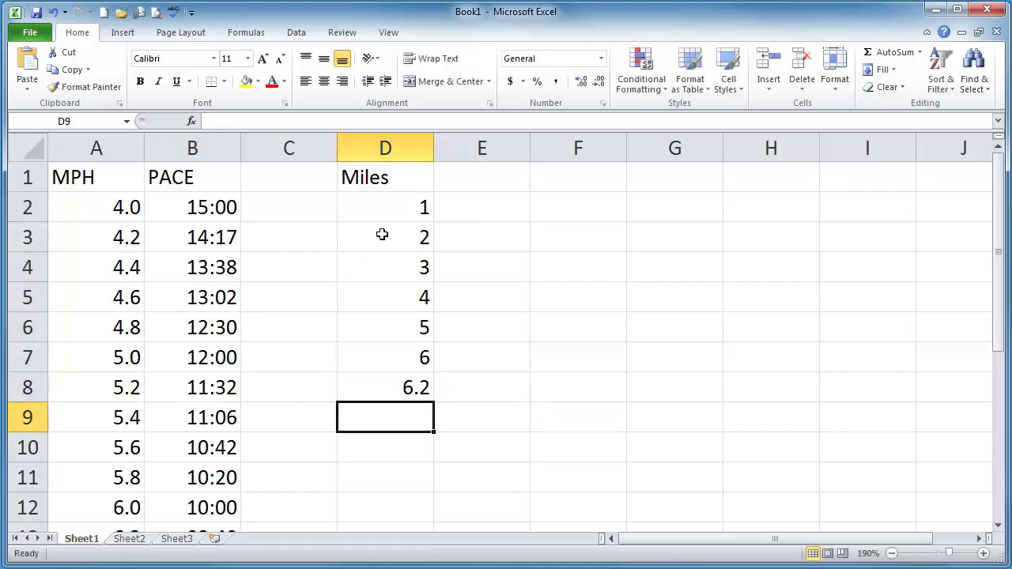
left_click_drag(384, 210, 384, 388)
left_click(581, 81)
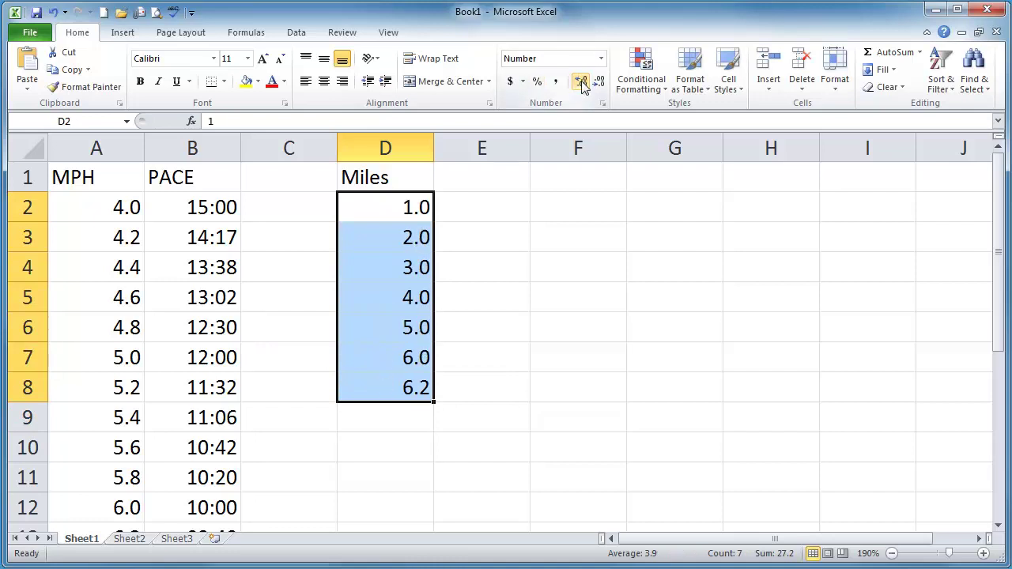
left_click(528, 292)
left_click(396, 184)
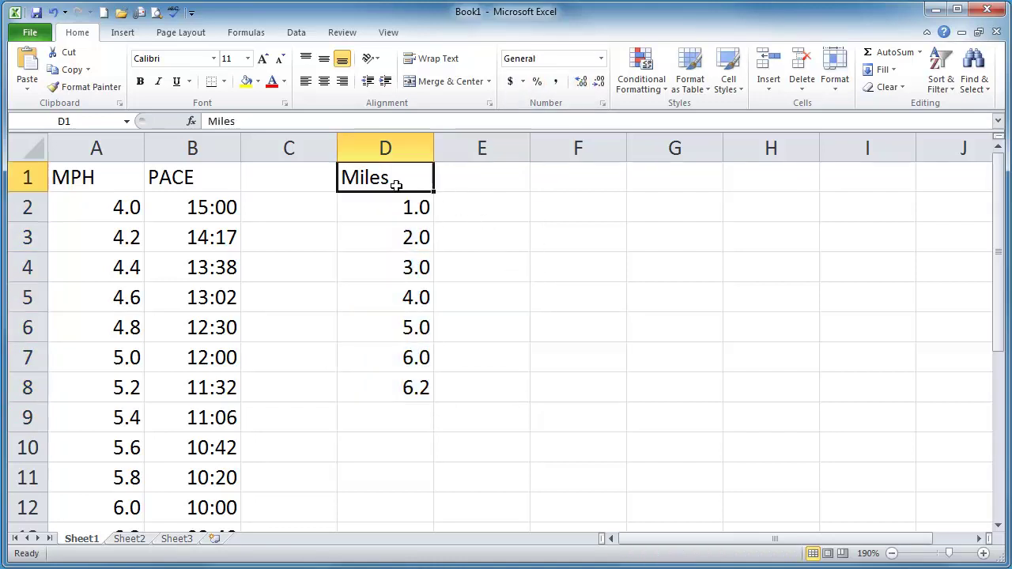
left_click(468, 299)
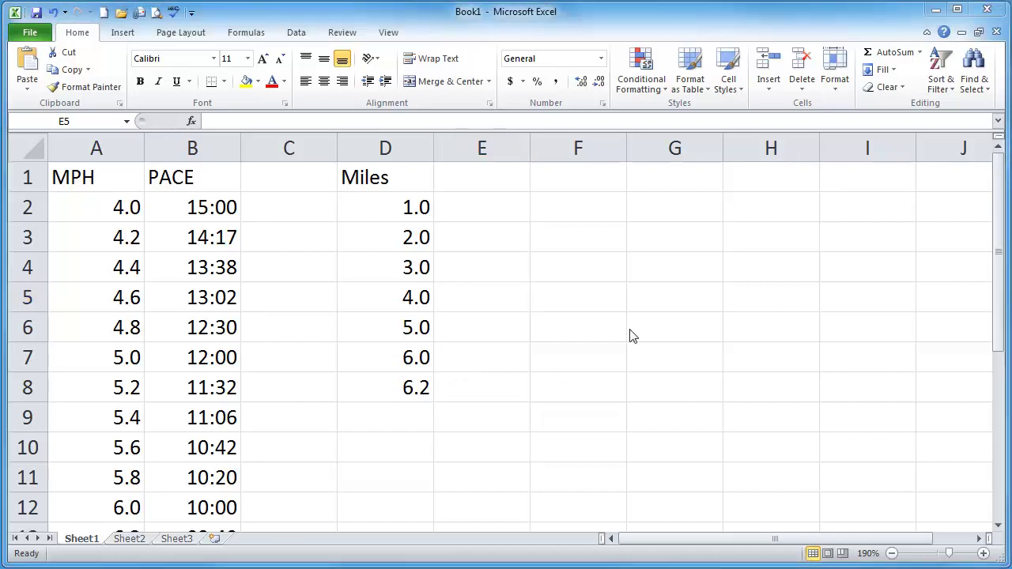
- Add goal and race headings with a 0:50:00 goal time and 6.2-mile race distance
left_click(667, 178)
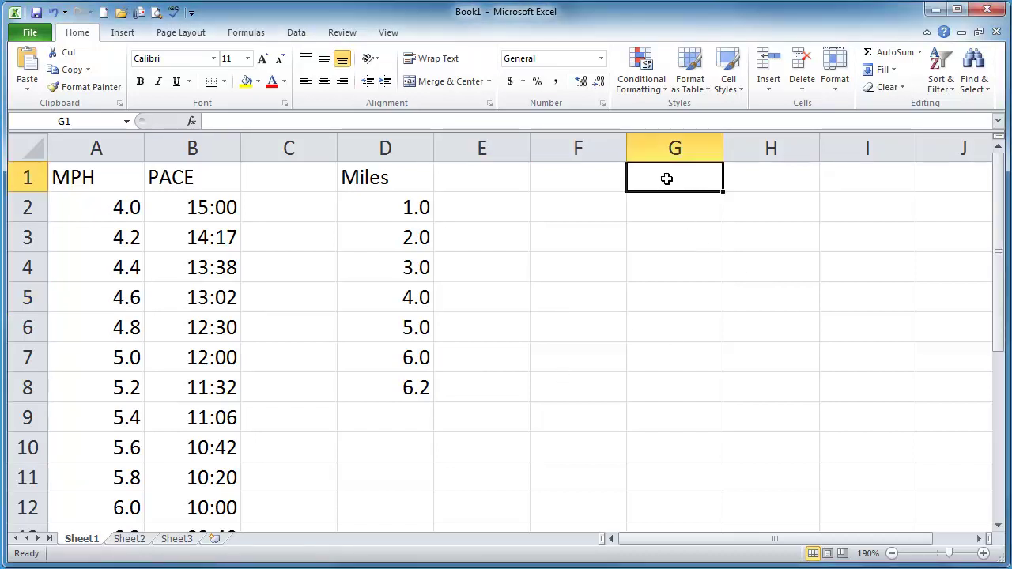
type("goal")
key("Tab")
type("race")
key("Return")
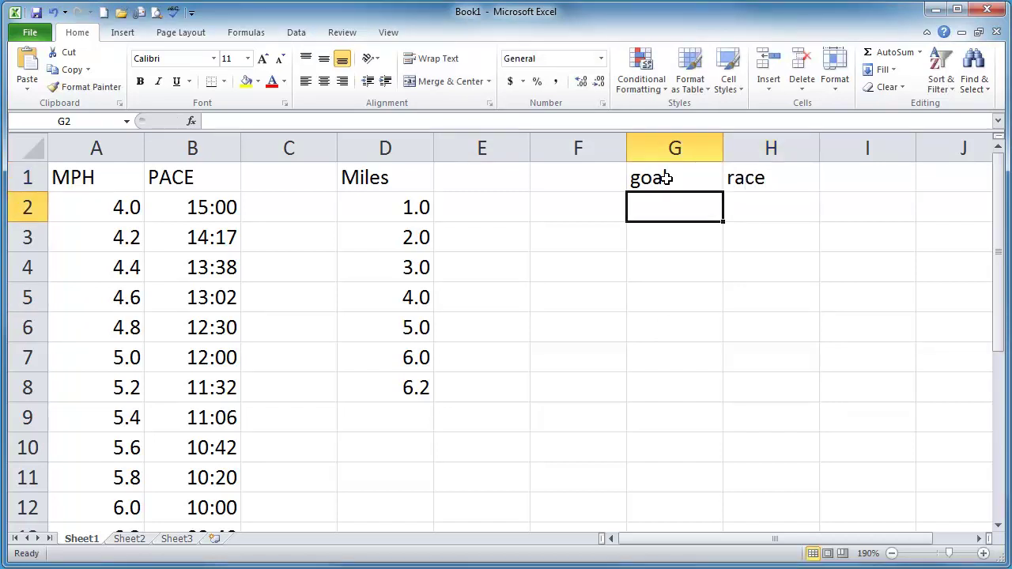
type("0:50:00")
key("Return")
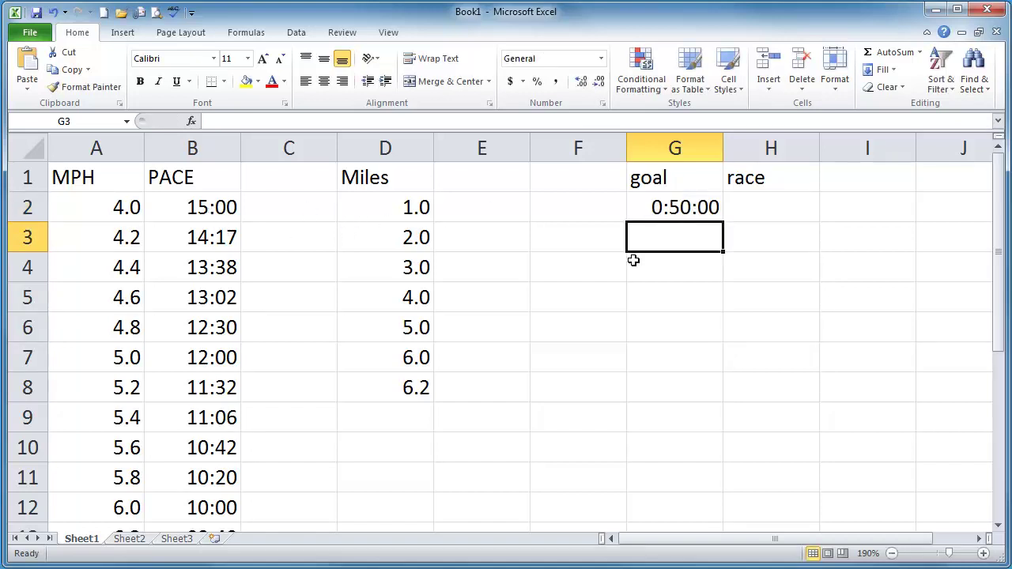
left_click(664, 209)
left_click(756, 206)
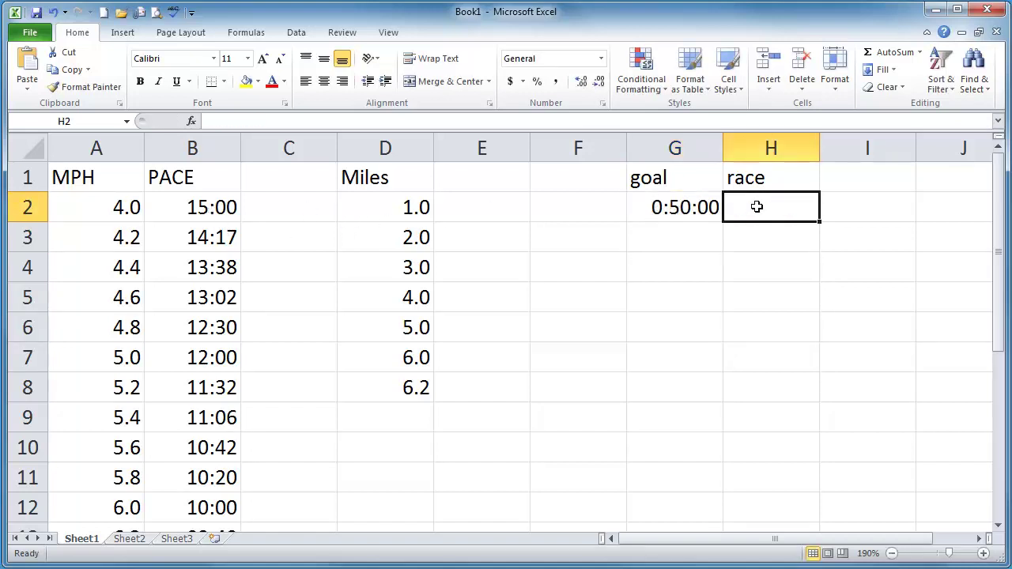
type("6.2")
key("Return")
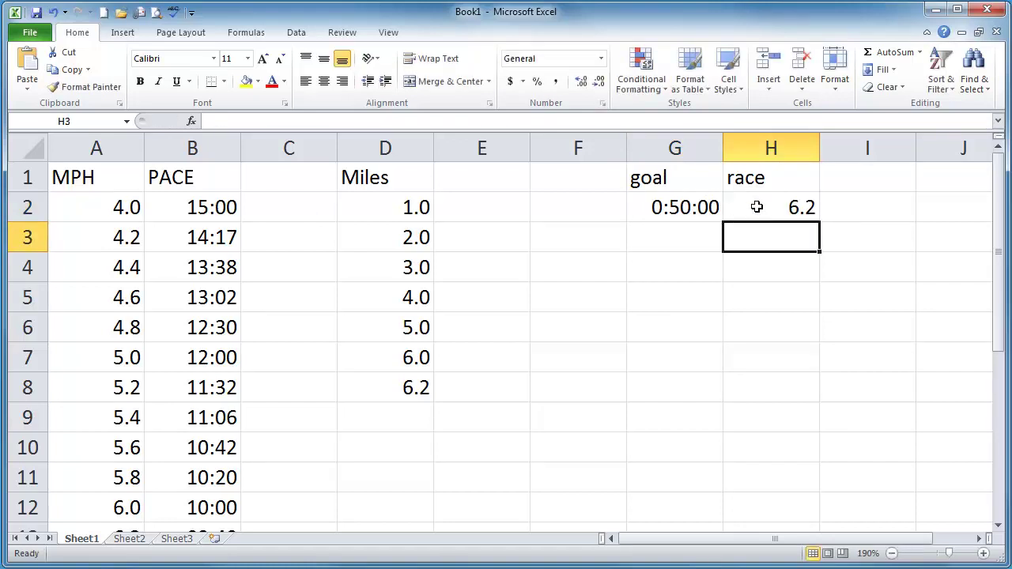
- Add a pace heading in I1 and compute =G2/H2 below it, giving 0:08:04
left_click(860, 179)
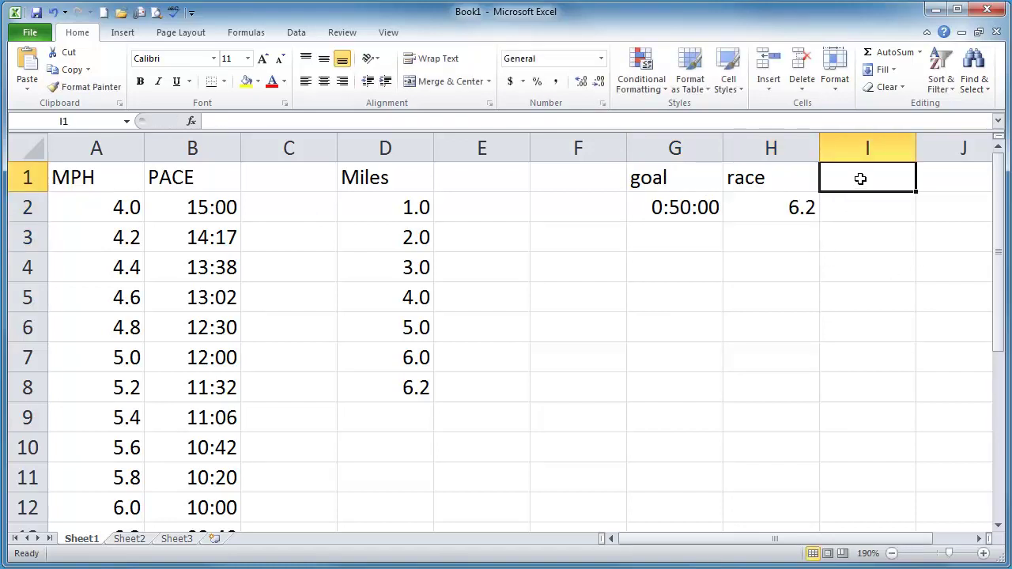
type("pace")
key("Return")
type("=")
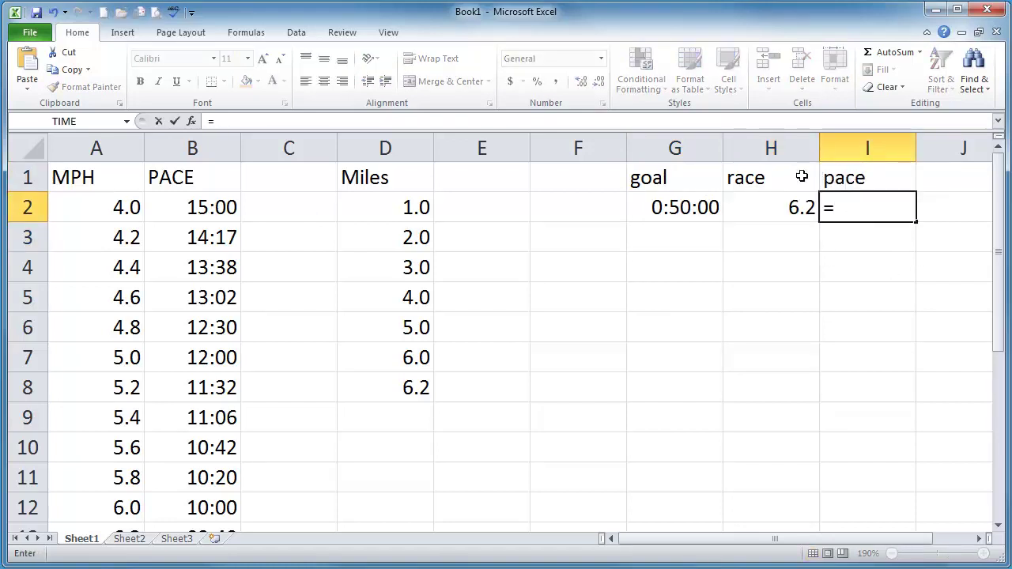
left_click(666, 207)
type("/")
left_click(788, 209)
key("Return")
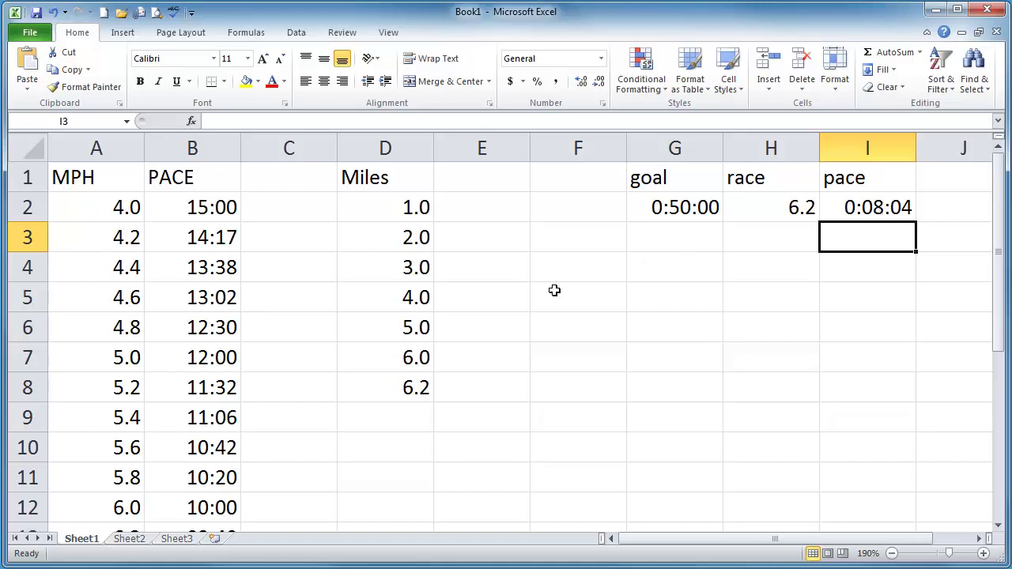
- Set the mile 1 split in E2 to =I2, showing 0:08:04
left_click(486, 212)
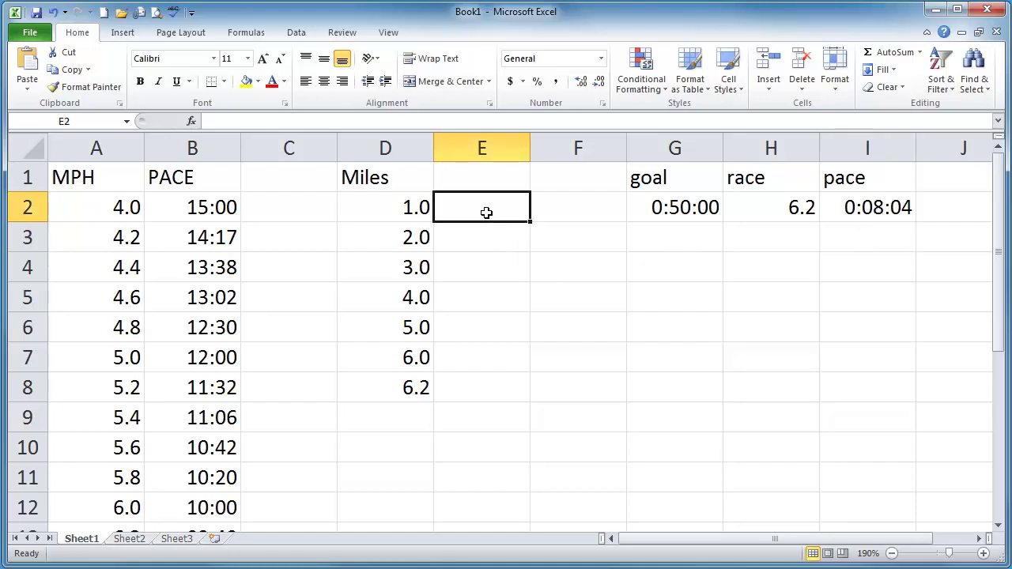
type("=")
left_click(852, 212)
key("Return")
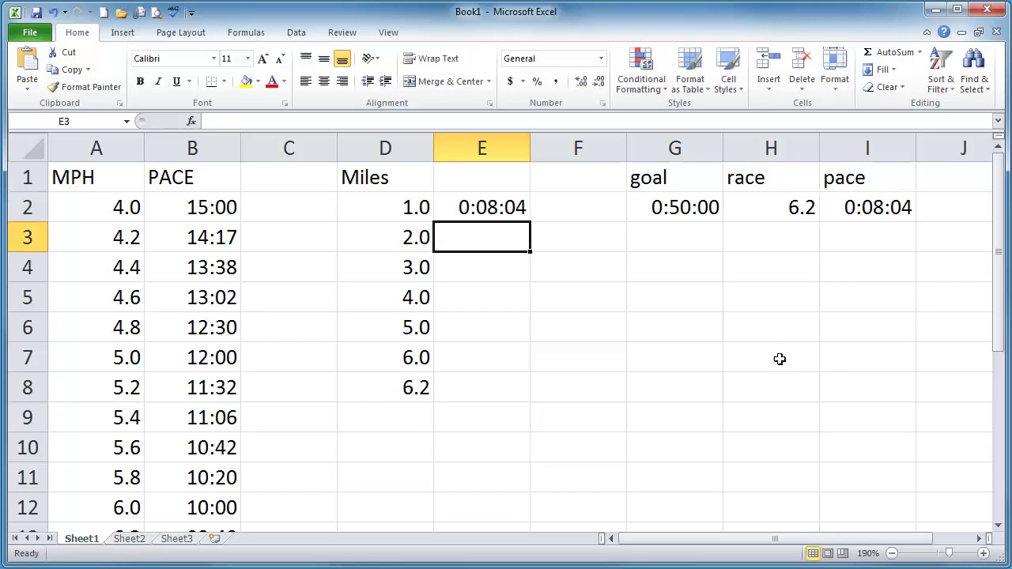
- Enter the running total =I2+E2 in E3 and fill it down to E8
type("=")
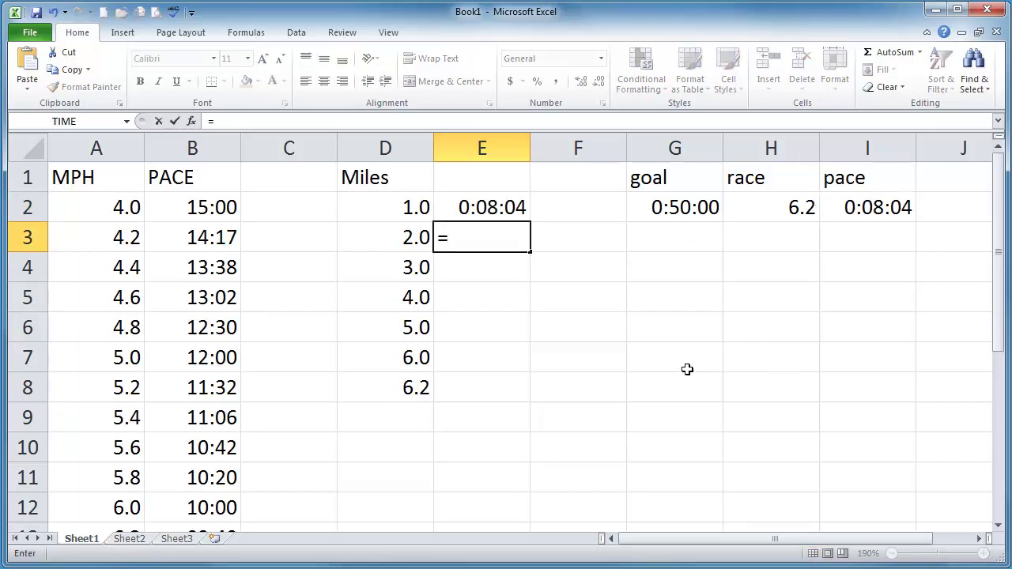
left_click(873, 209)
type("=")
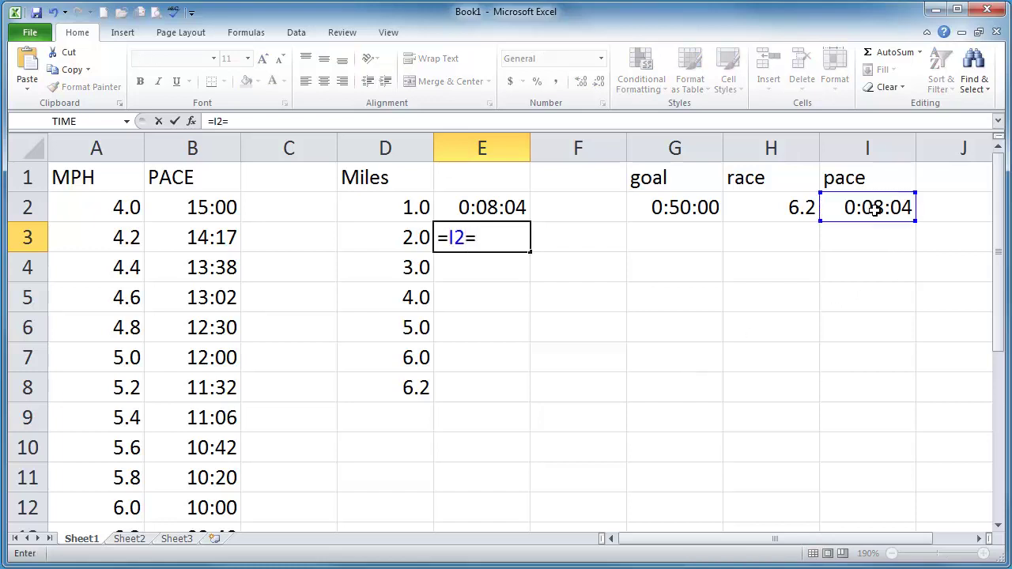
key("BackSpace")
left_click(493, 207)
key("Return")
left_click(515, 238)
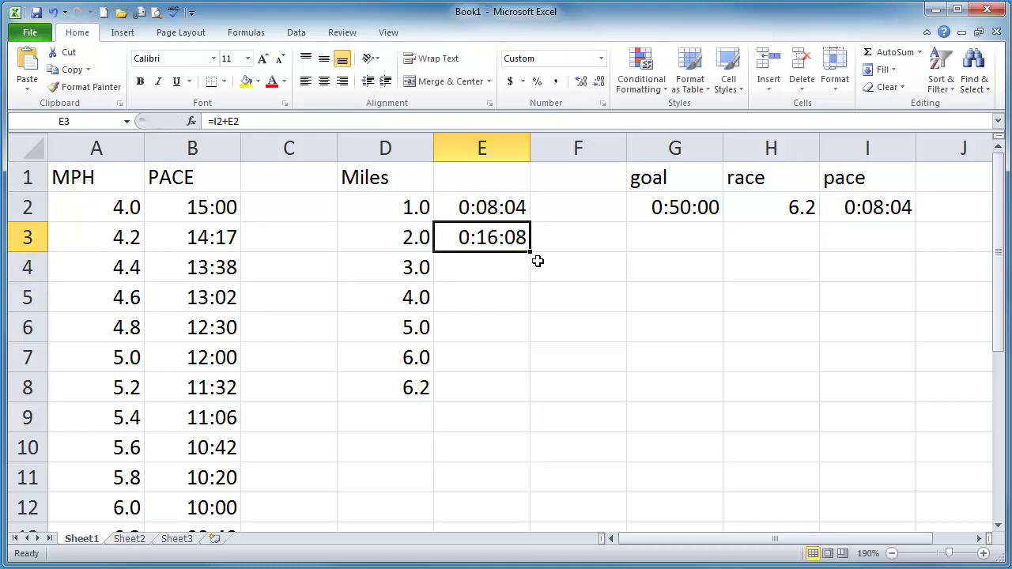
left_click_drag(530, 251, 518, 397)
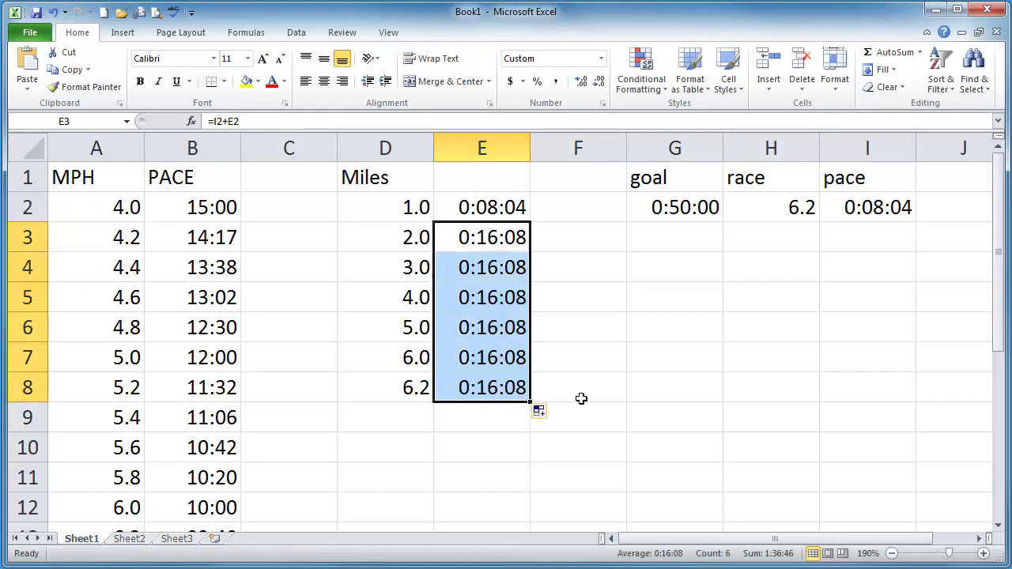
- Anchor the pace as =$I$2+E2 in E3 and refill to E8, ending at 0:56:27
double_click(490, 244)
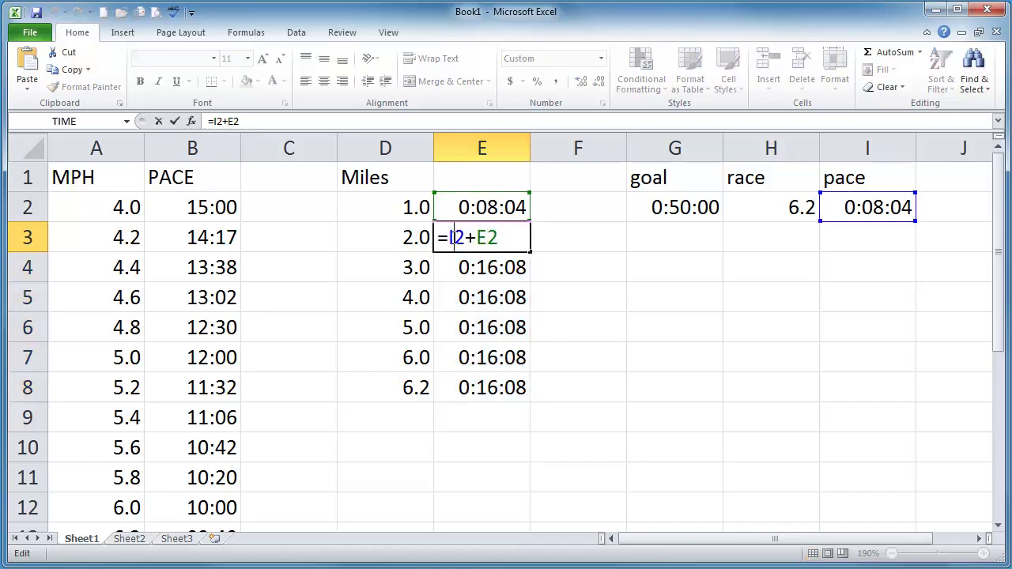
key("F4")
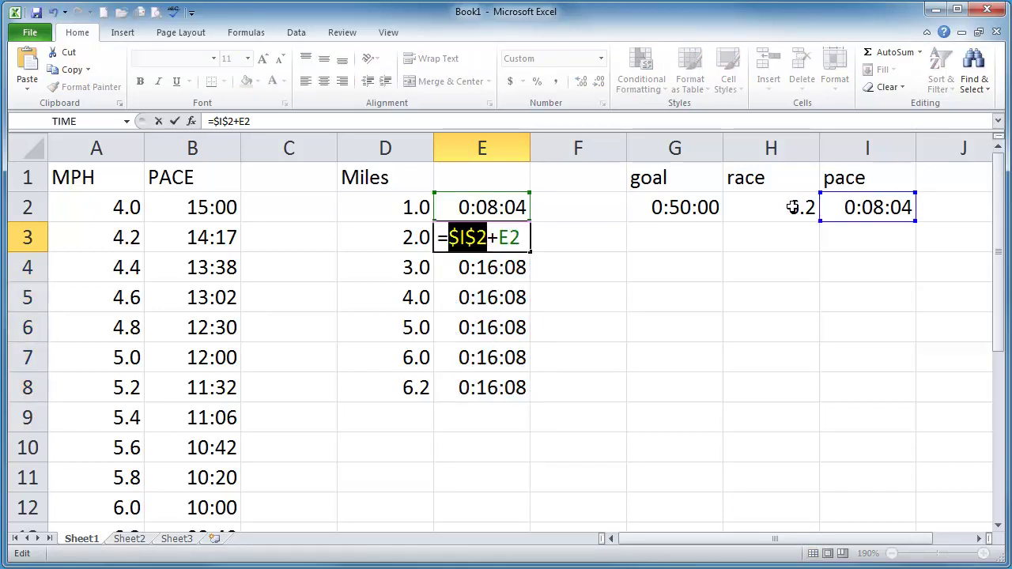
key("Return")
left_click(526, 238)
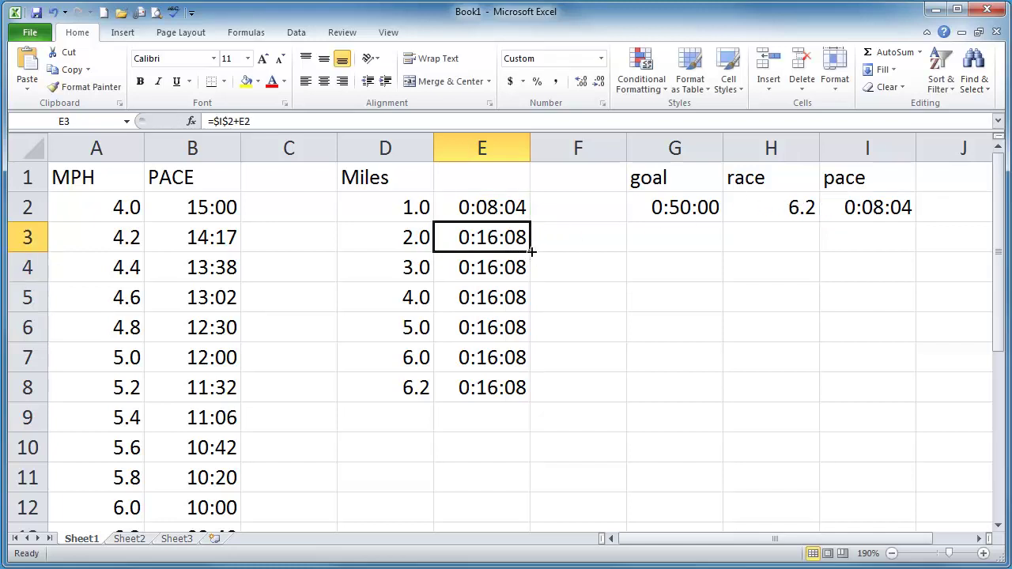
left_click_drag(530, 252, 526, 398)
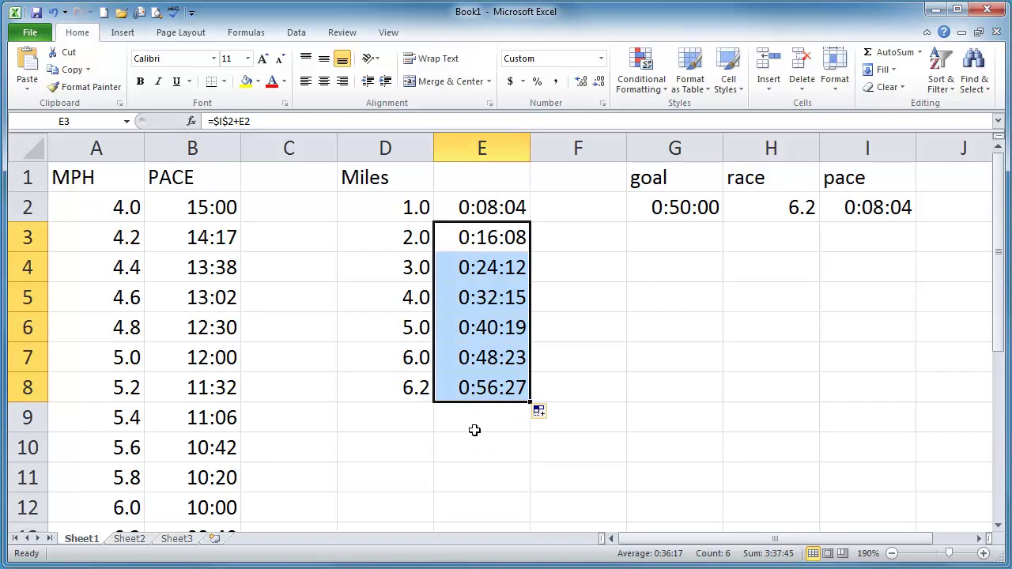
left_click(497, 391)
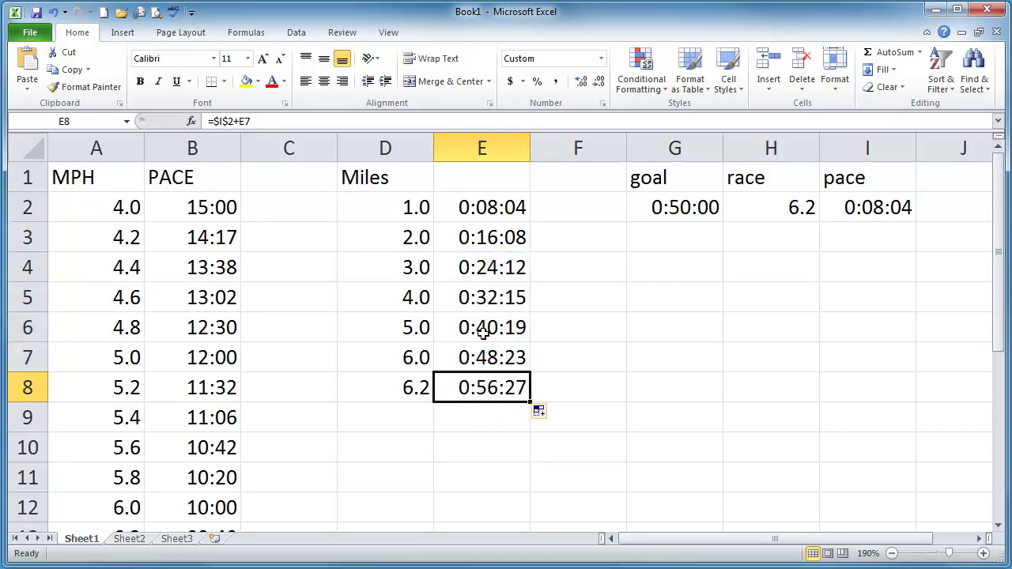
- Change E8 to =($I$2/5)+E7 so the 6.2-mile total reads 0:50:00
double_click(483, 390)
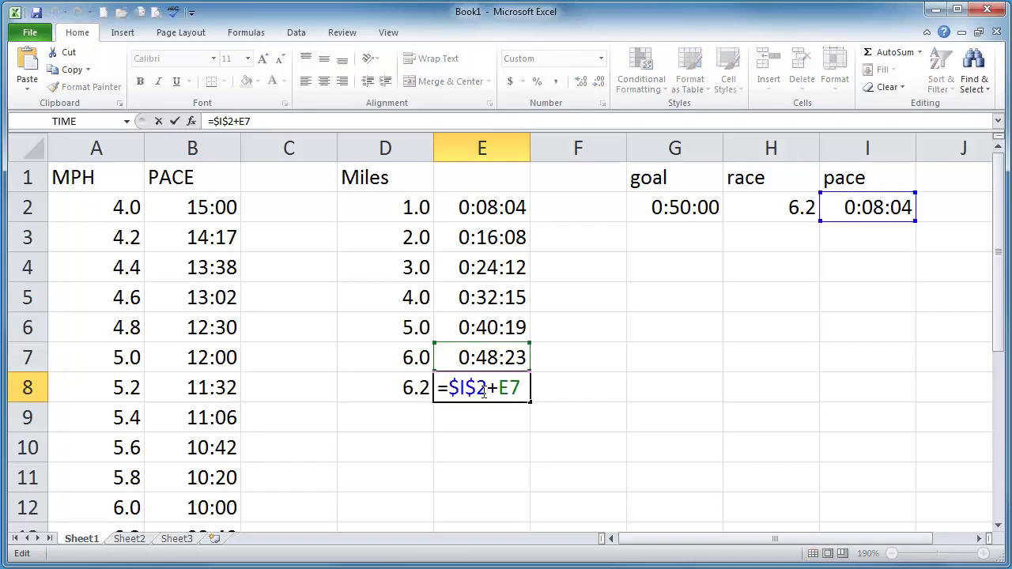
key("Left")
key("Left")
key("Left")
key("Left")
type("($I$2")
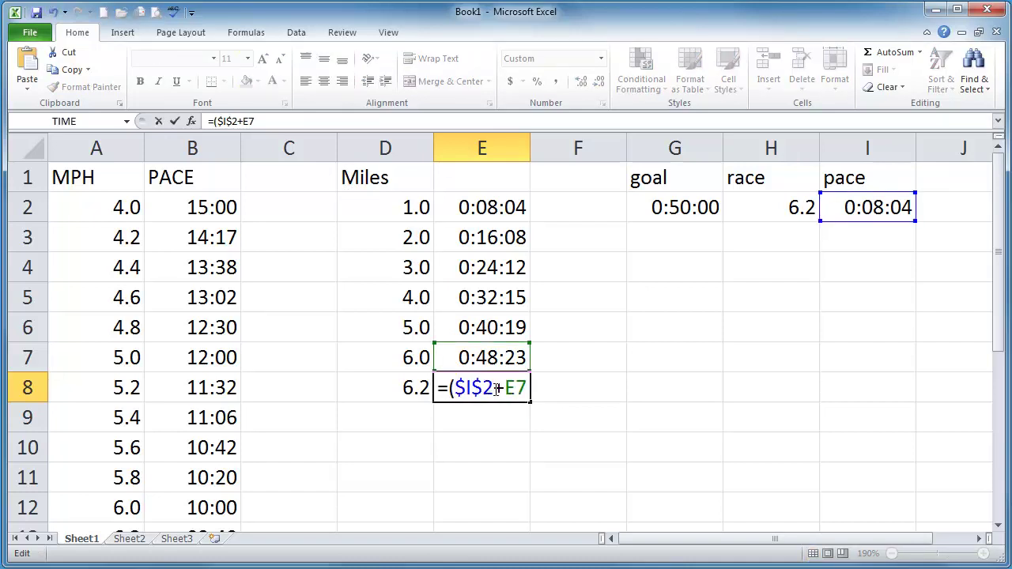
type("/5)")
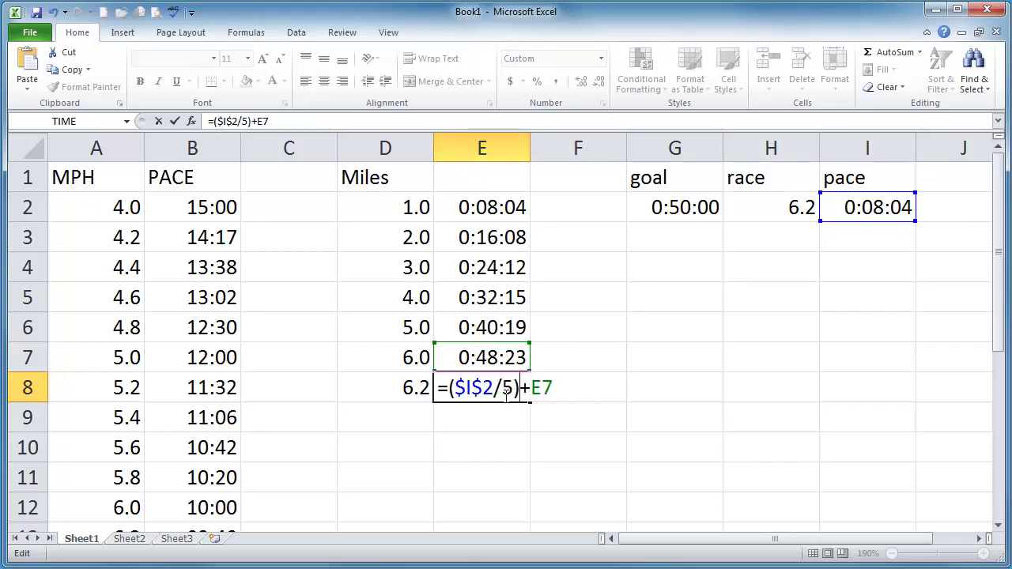
key("Return")
left_click(500, 395)
double_click(503, 389)
key("Return")
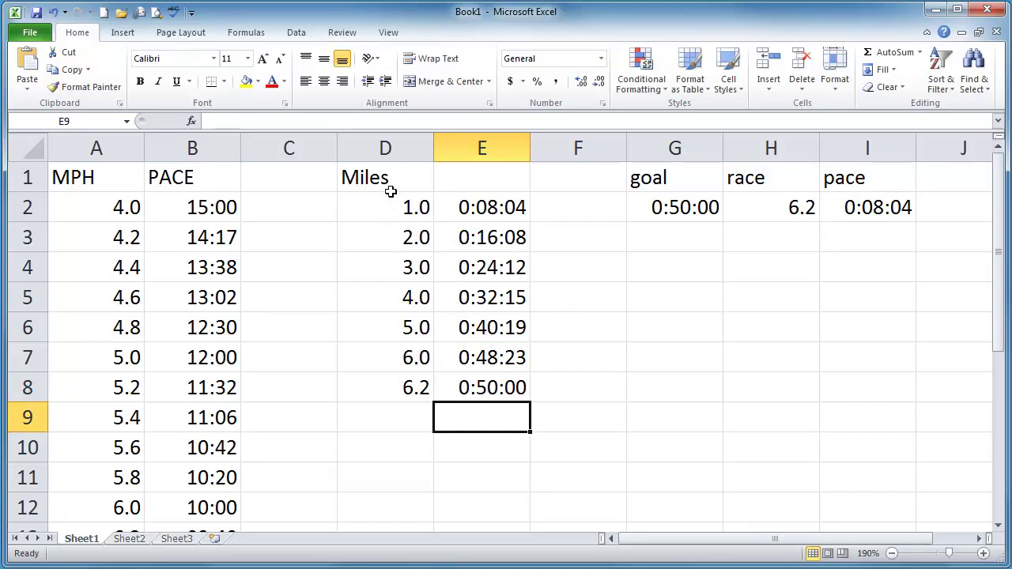
left_click_drag(388, 190, 463, 384)
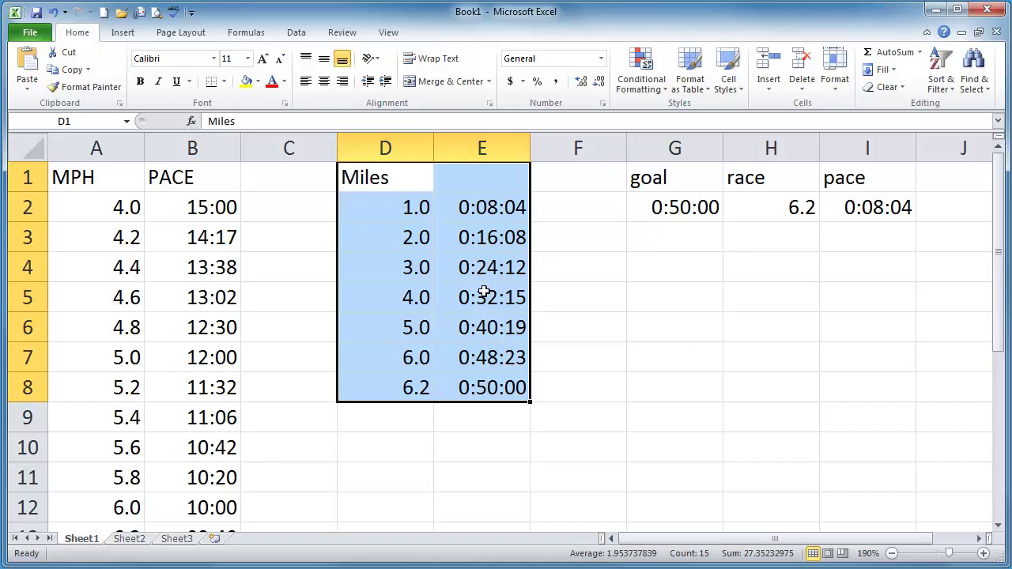
left_click(513, 304)
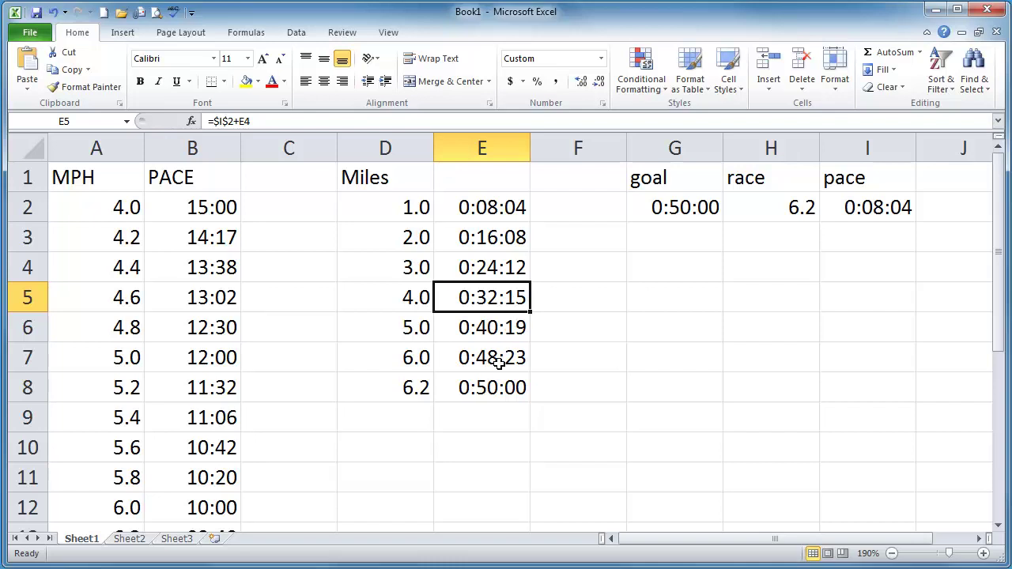
left_click(485, 389)
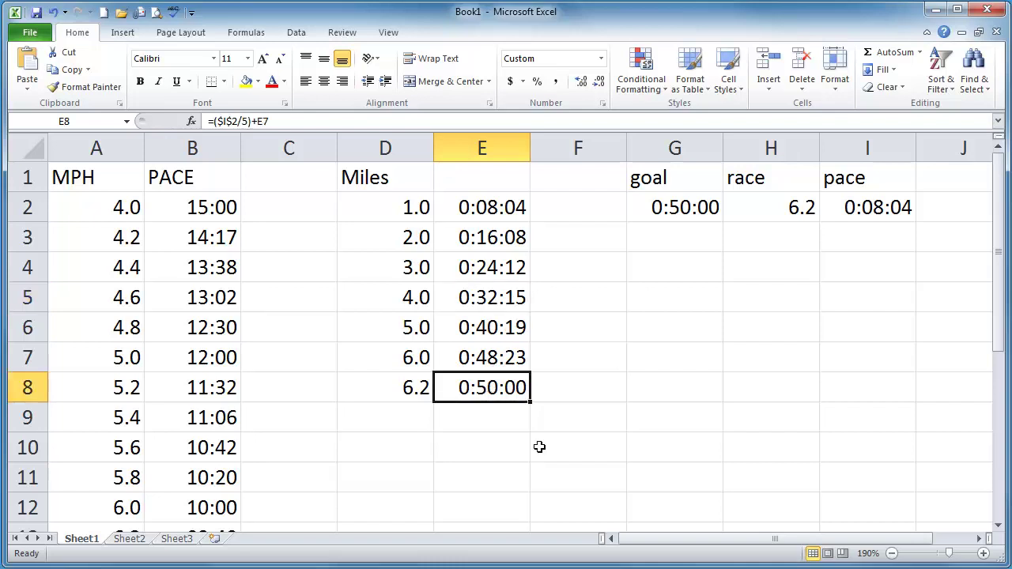
left_click(587, 357)
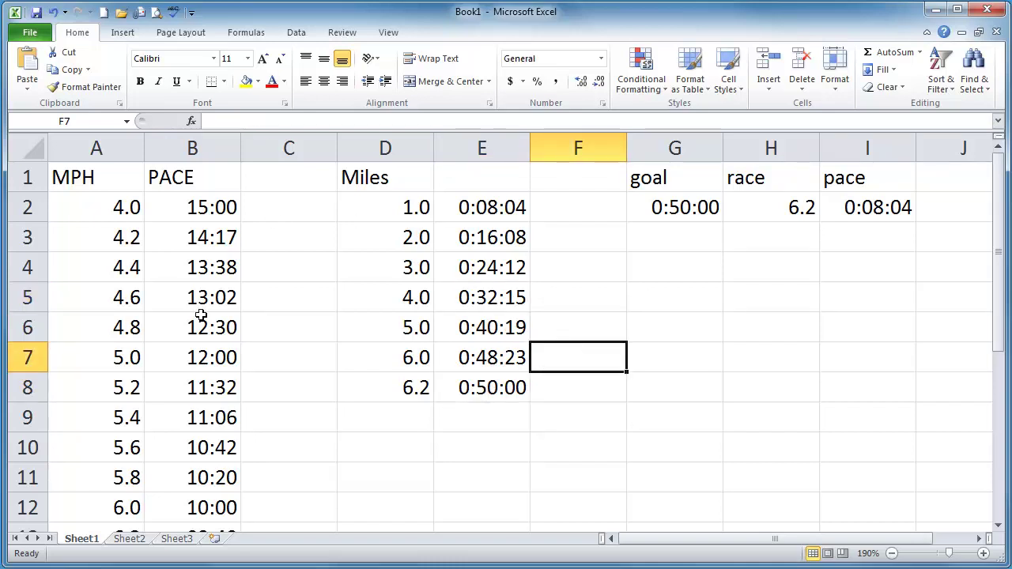